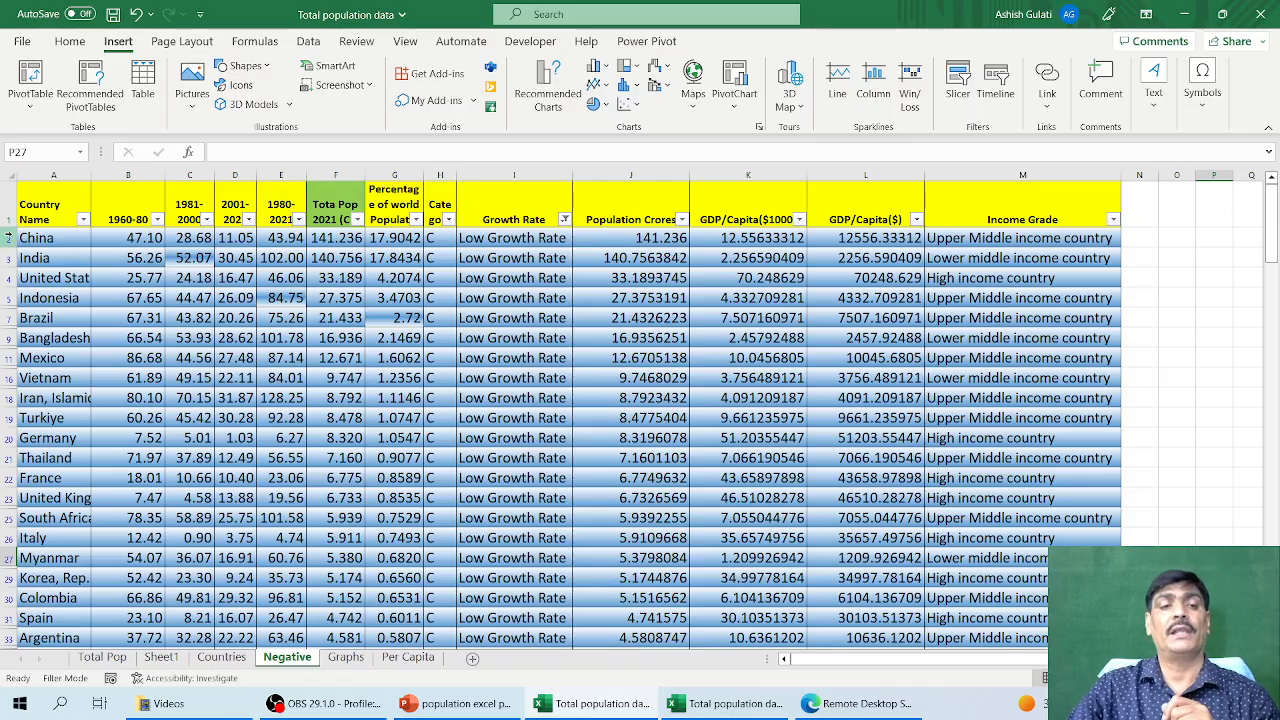
Step: Try to increase the row height of the filtered country rows from China down to Sweden
drag(8, 238, 8, 612)
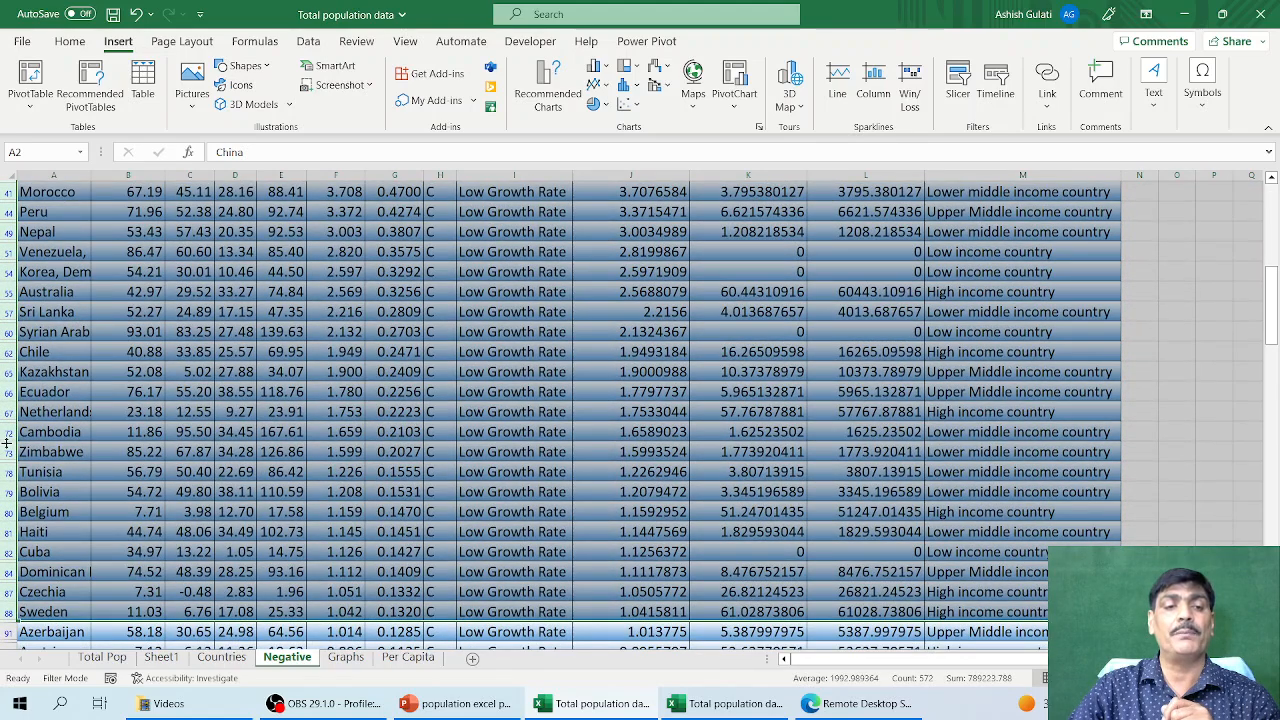
drag(6, 441, 5, 541)
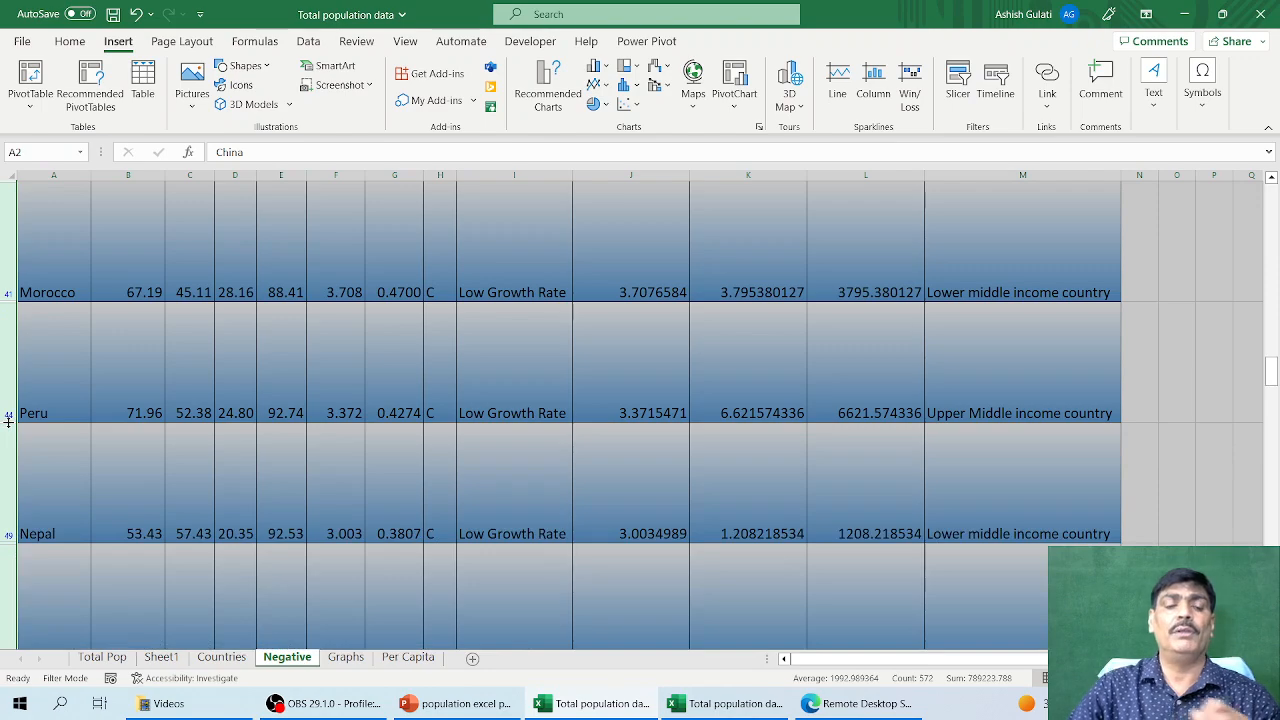
key(ctrl+z)
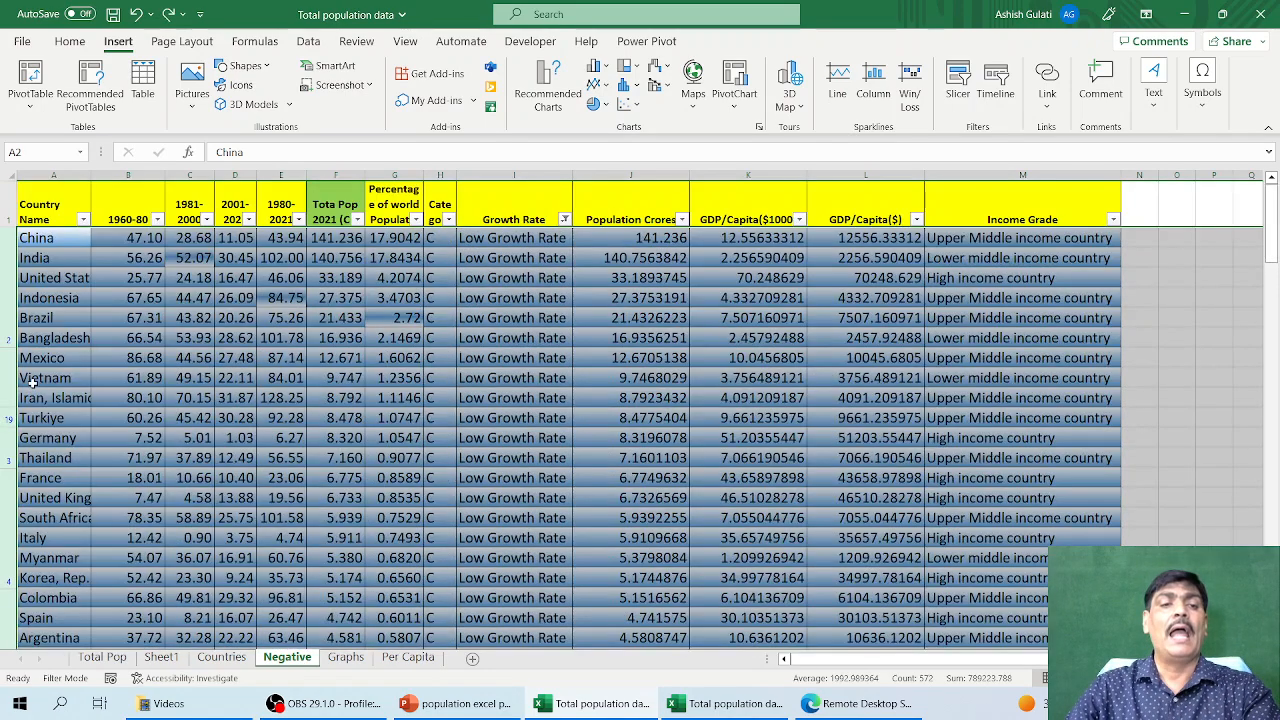
click(281, 358)
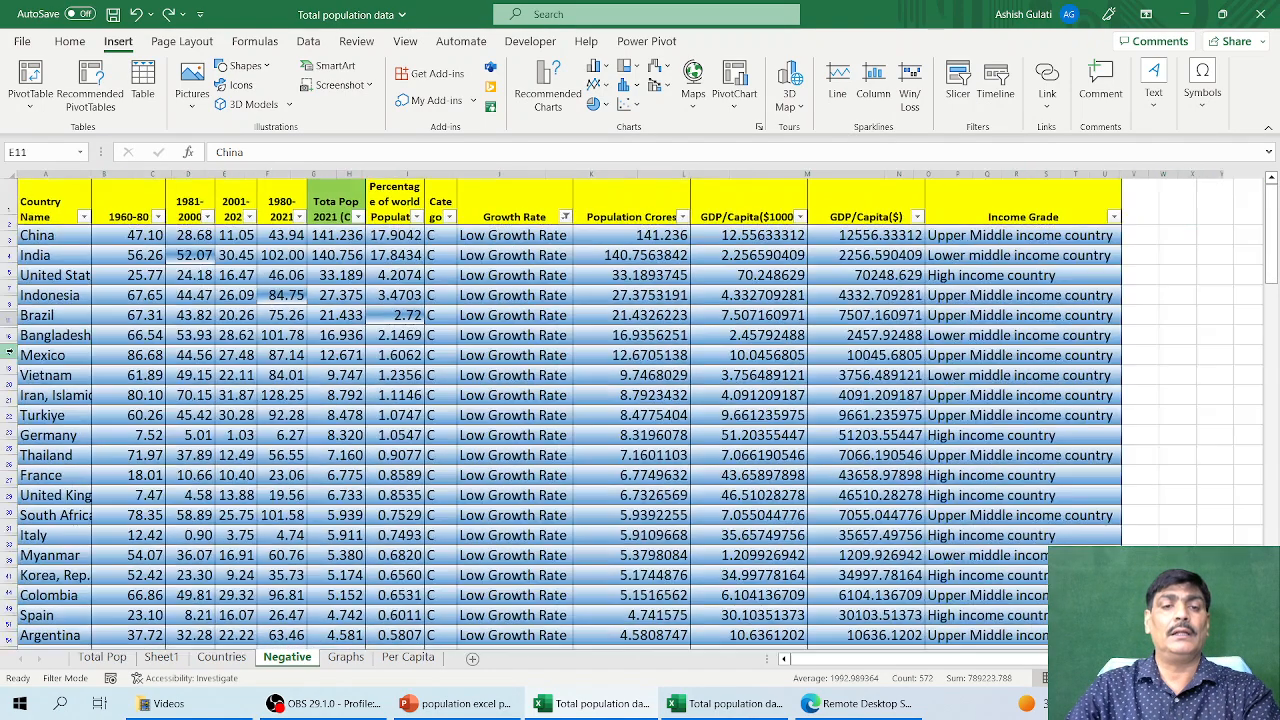
Step: Examine the column headers from 1960-80 through Growth Rate and the growth rate formula in China's row
scroll(281, 358, down, 1)
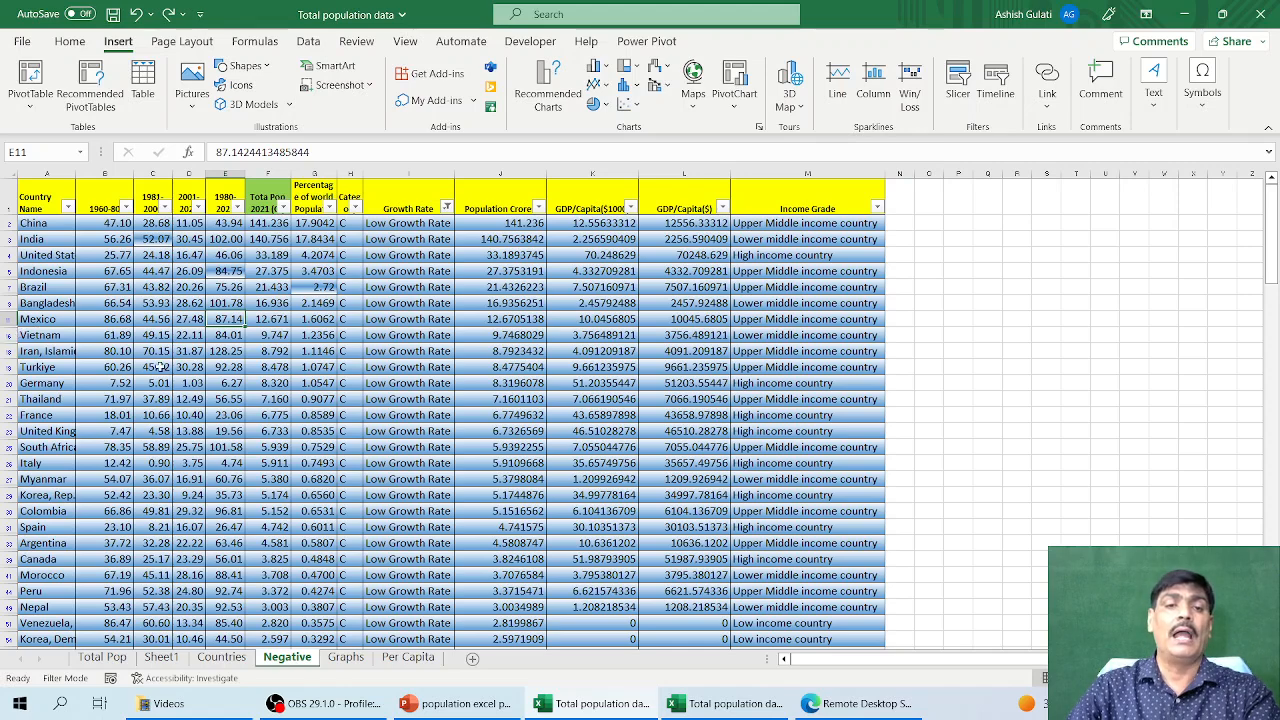
scroll(395, 392, up, 4)
scroll(406, 362, up, 2)
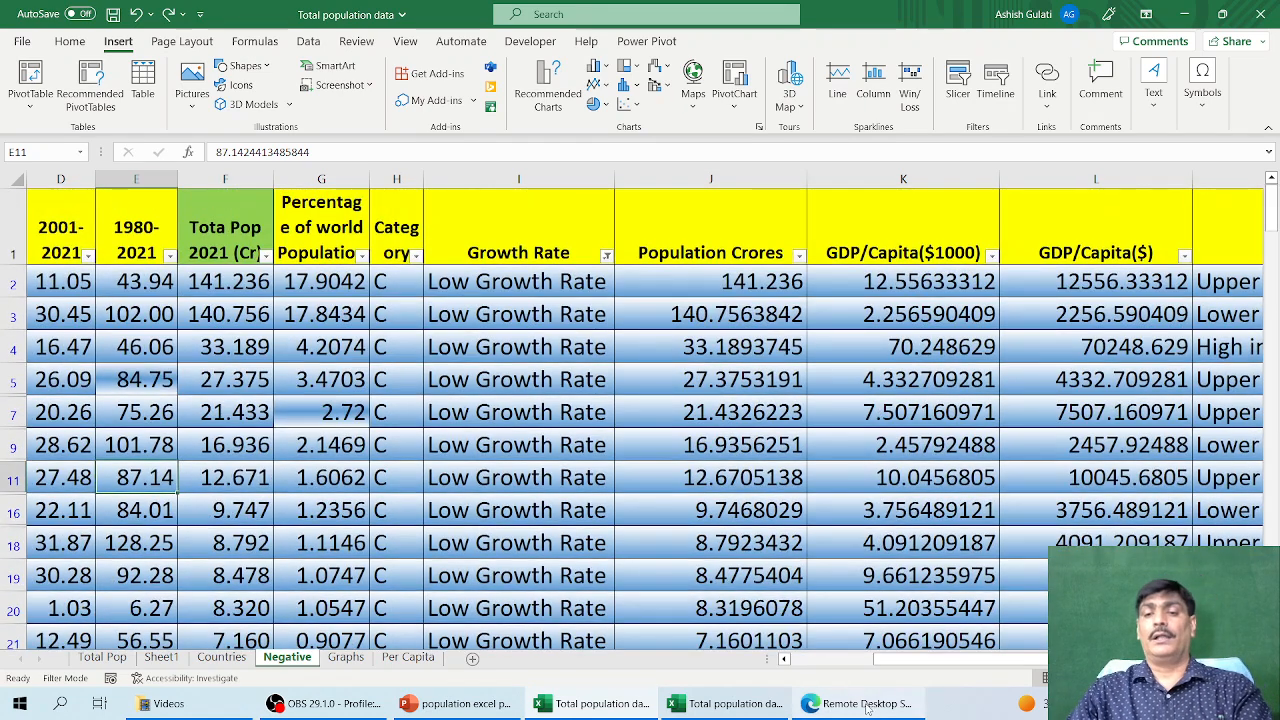
drag(885, 658, 795, 658)
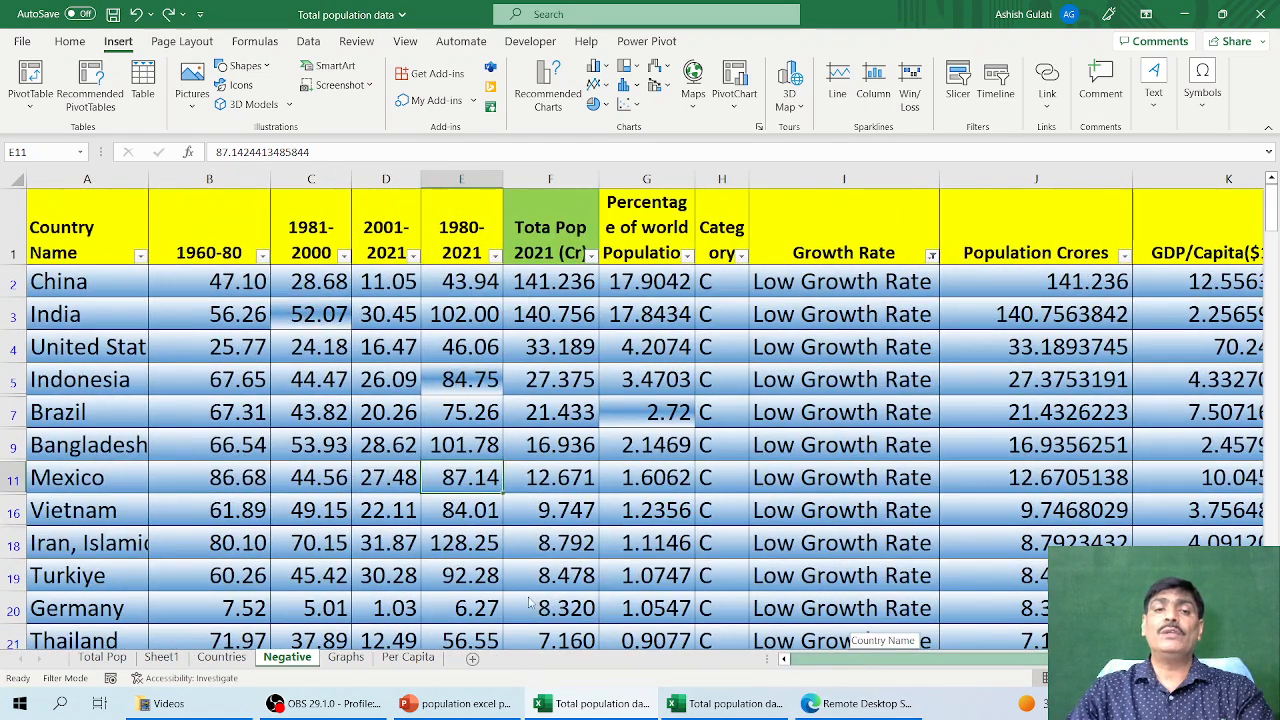
click(210, 218)
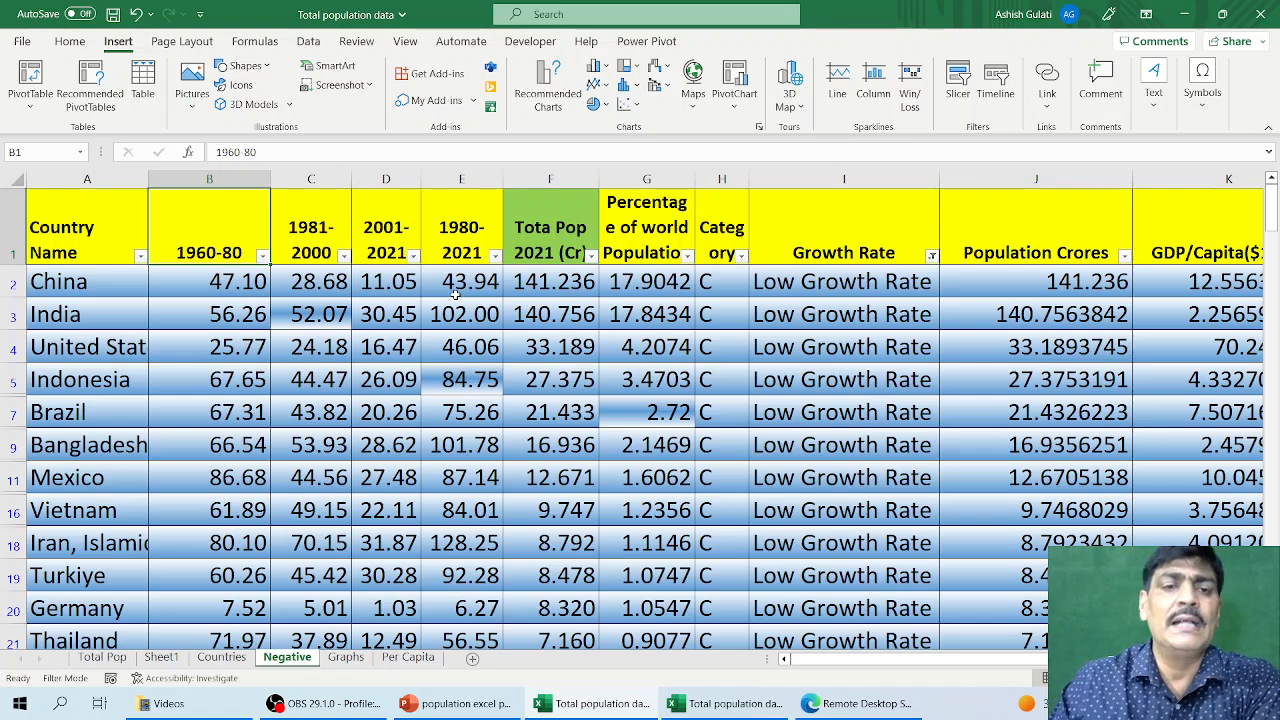
key(Right)
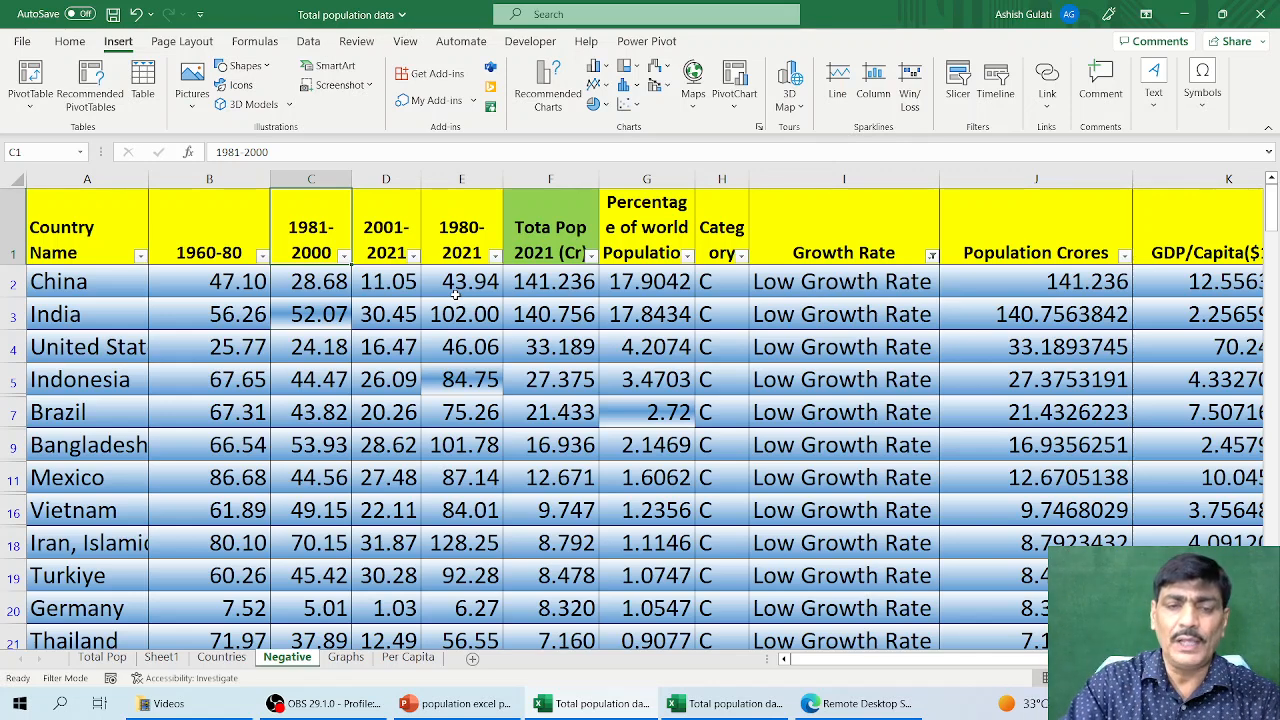
key(Right)
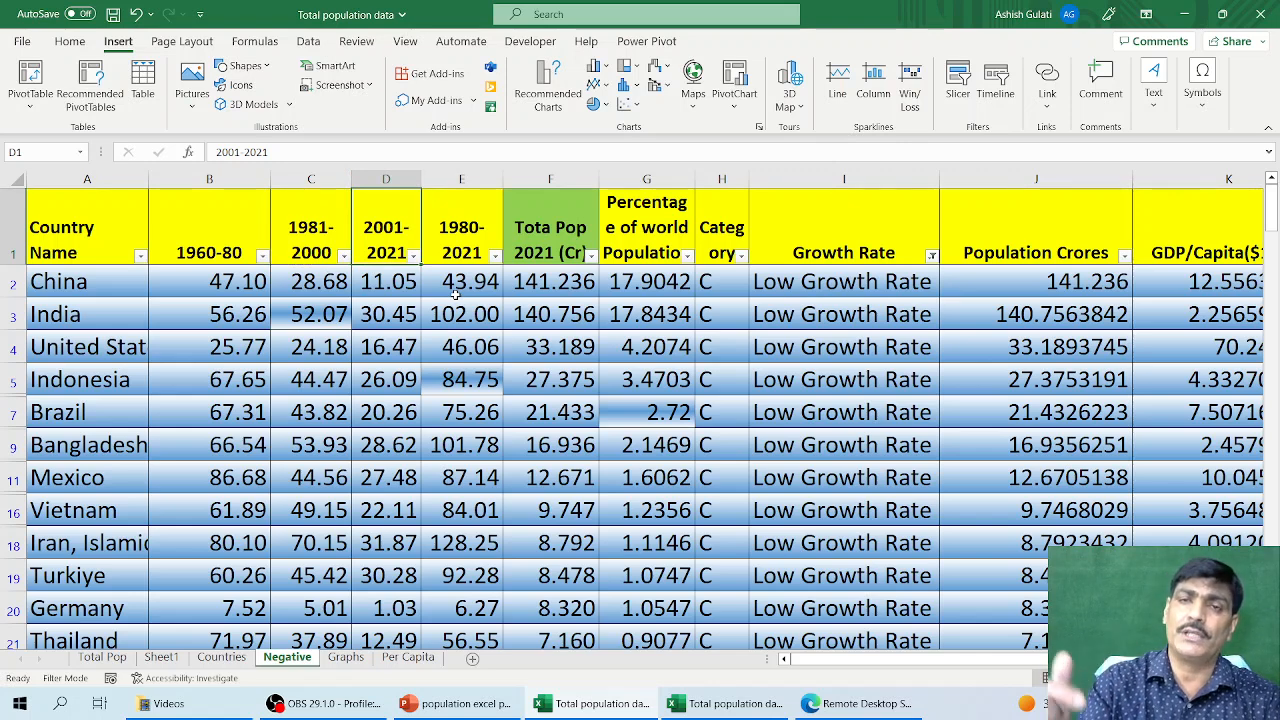
key(Right)
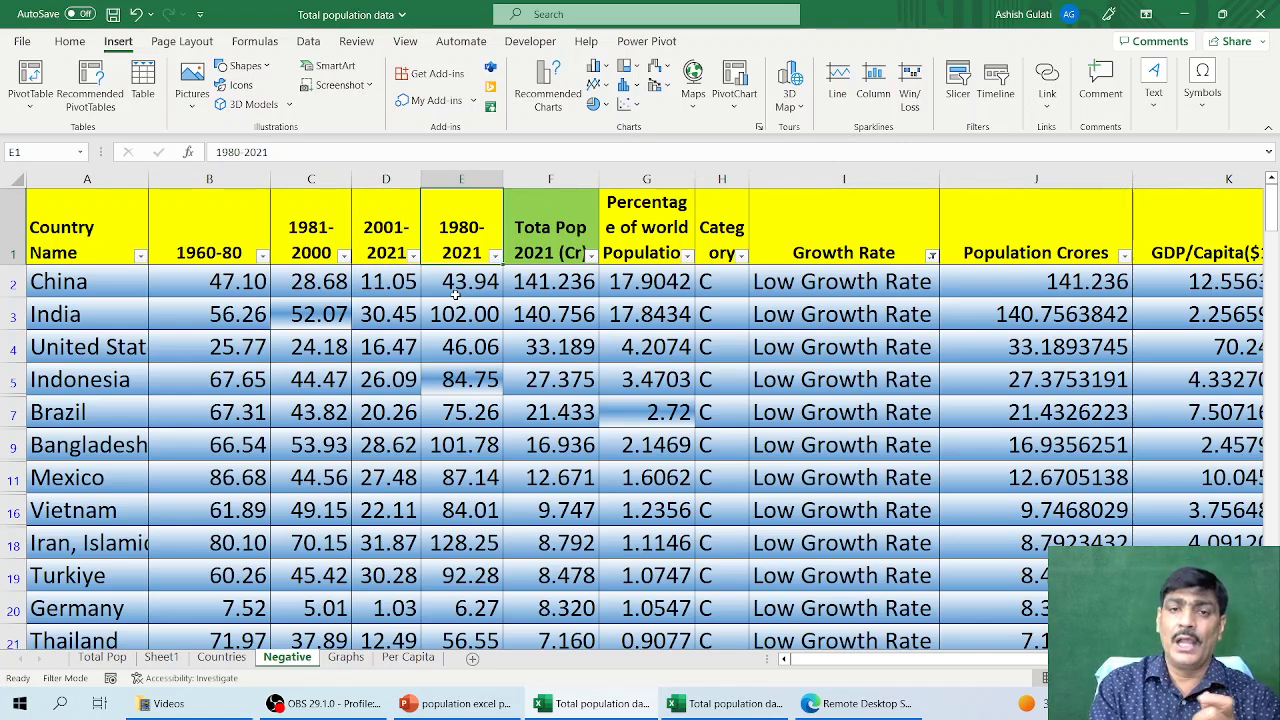
key(Right)
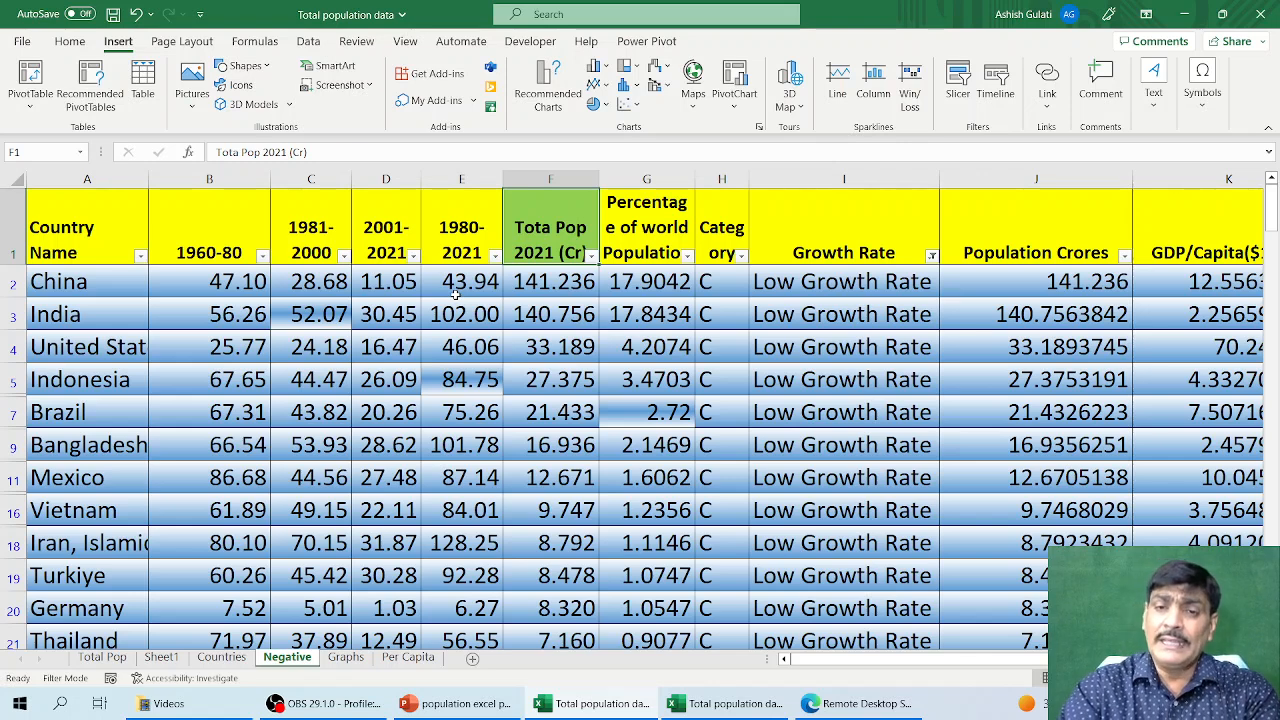
key(Right)
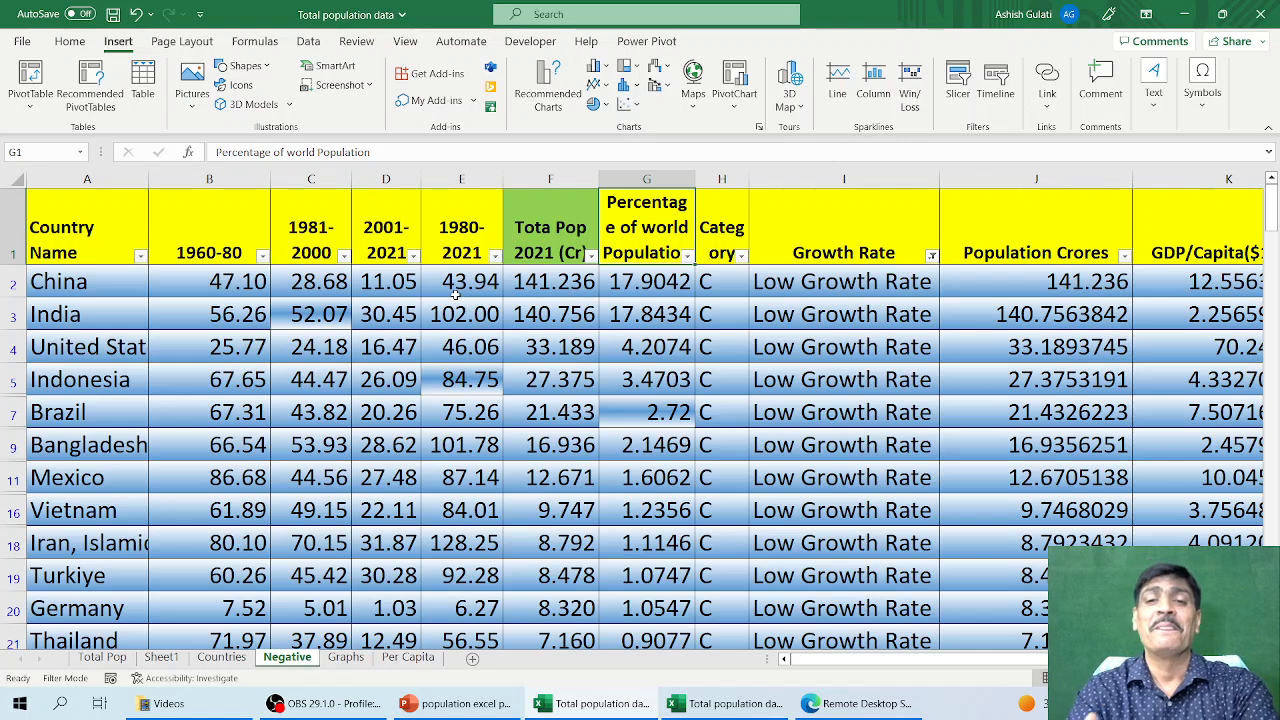
key(Right)
key(Right)
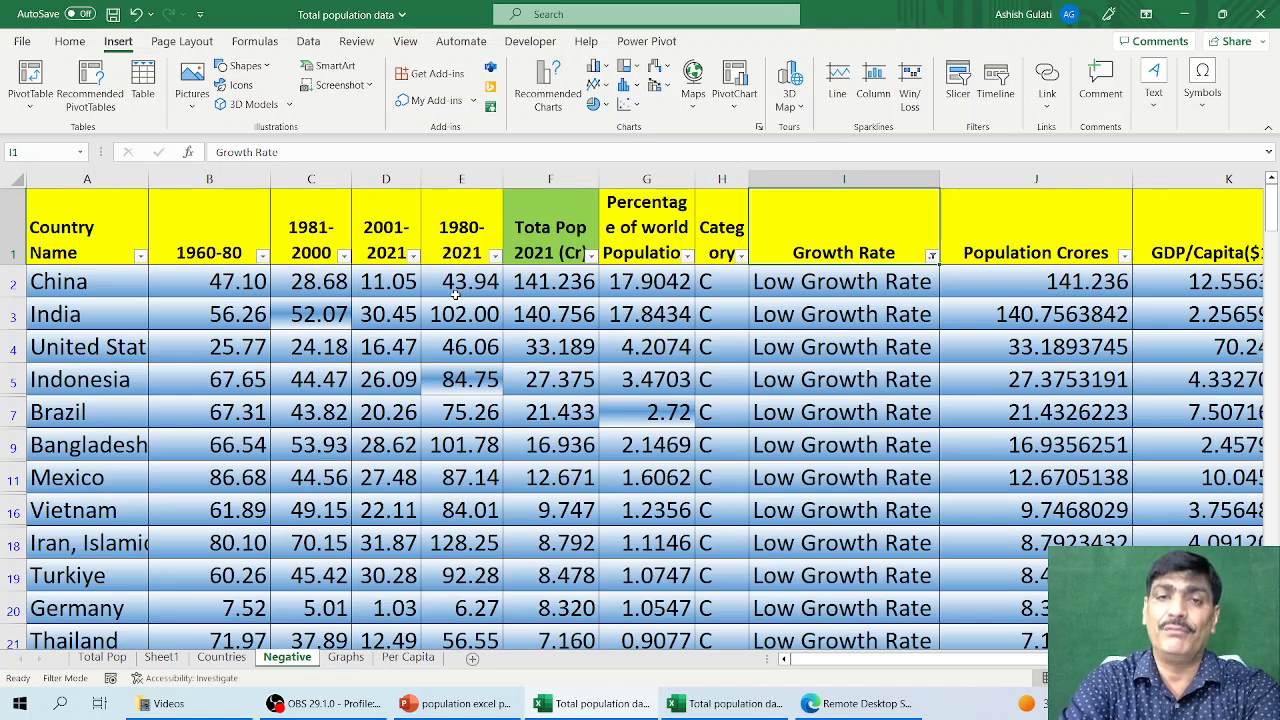
key(Down)
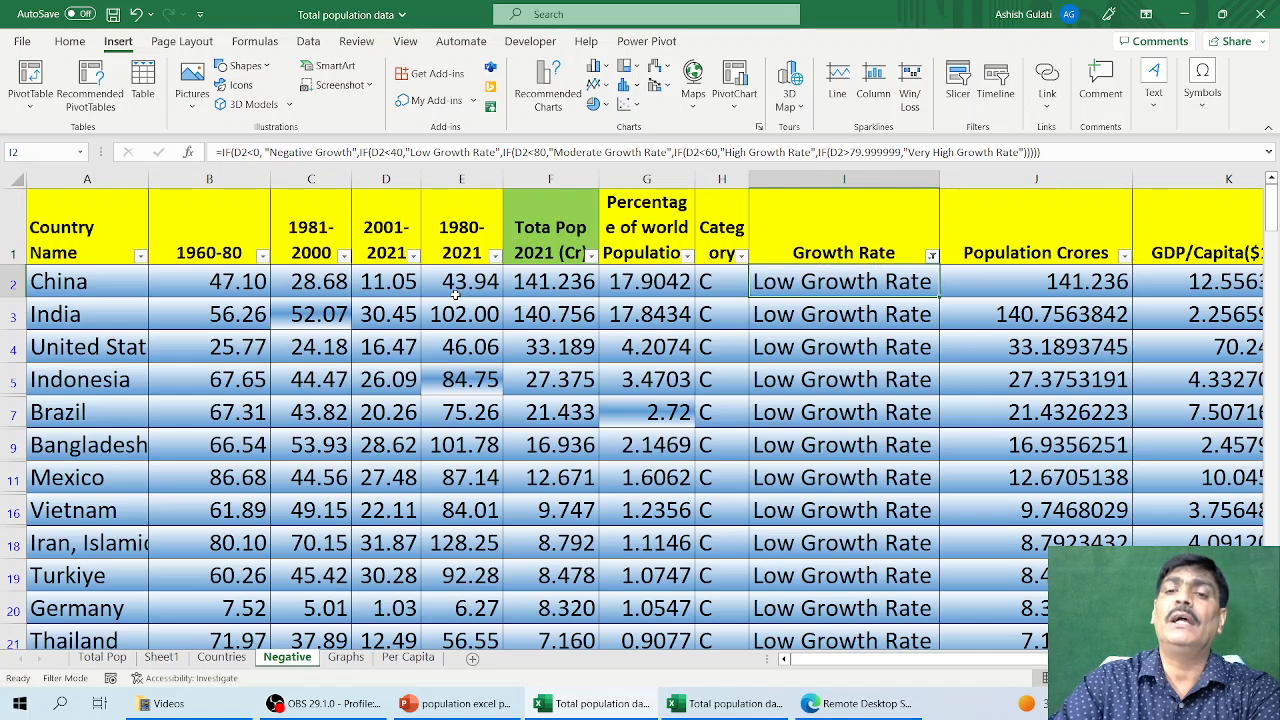
key(Up)
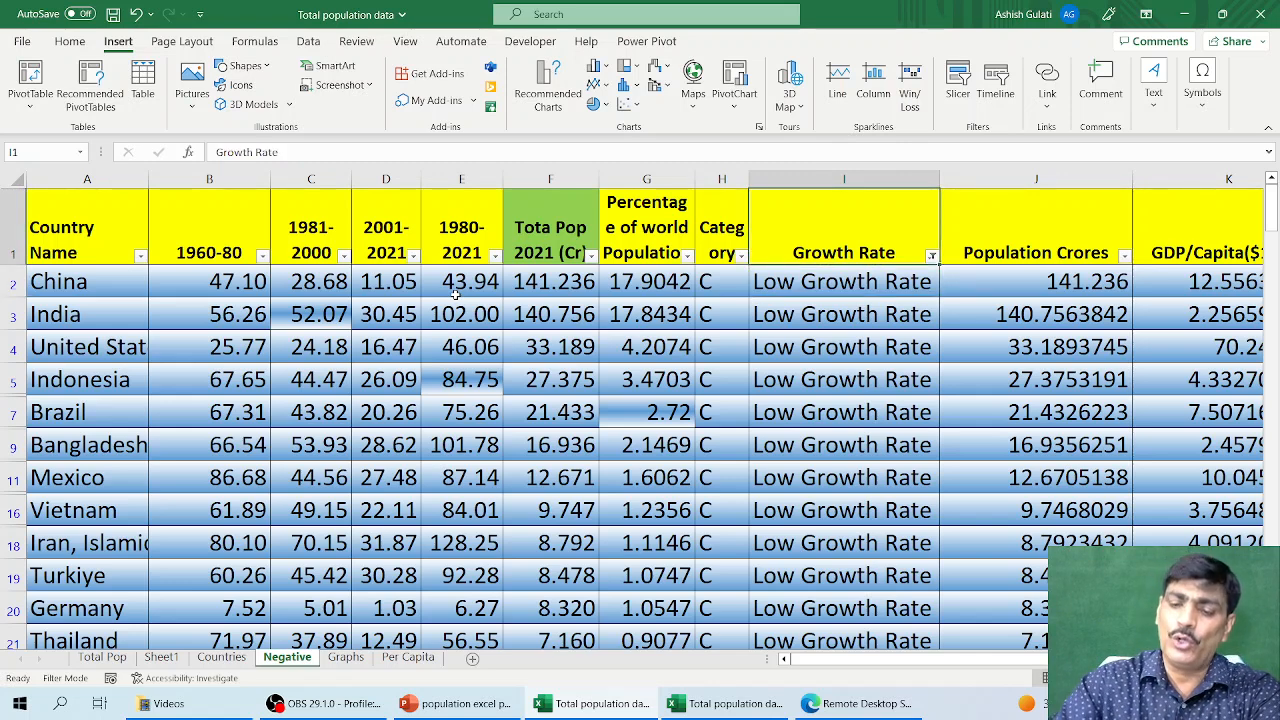
Step: Review the Growth Rate column down through the filtered list of low-growth countries and return to the header row
key(Down)
key(Down)
key(Down)
key(Down)
key(Down)
key(Down)
key(Down)
key(Down)
key(Down)
key(Down)
key(Down)
key(Down)
key(Down)
key(Down)
key(Down)
key(Down)
key(Down)
key(Down)
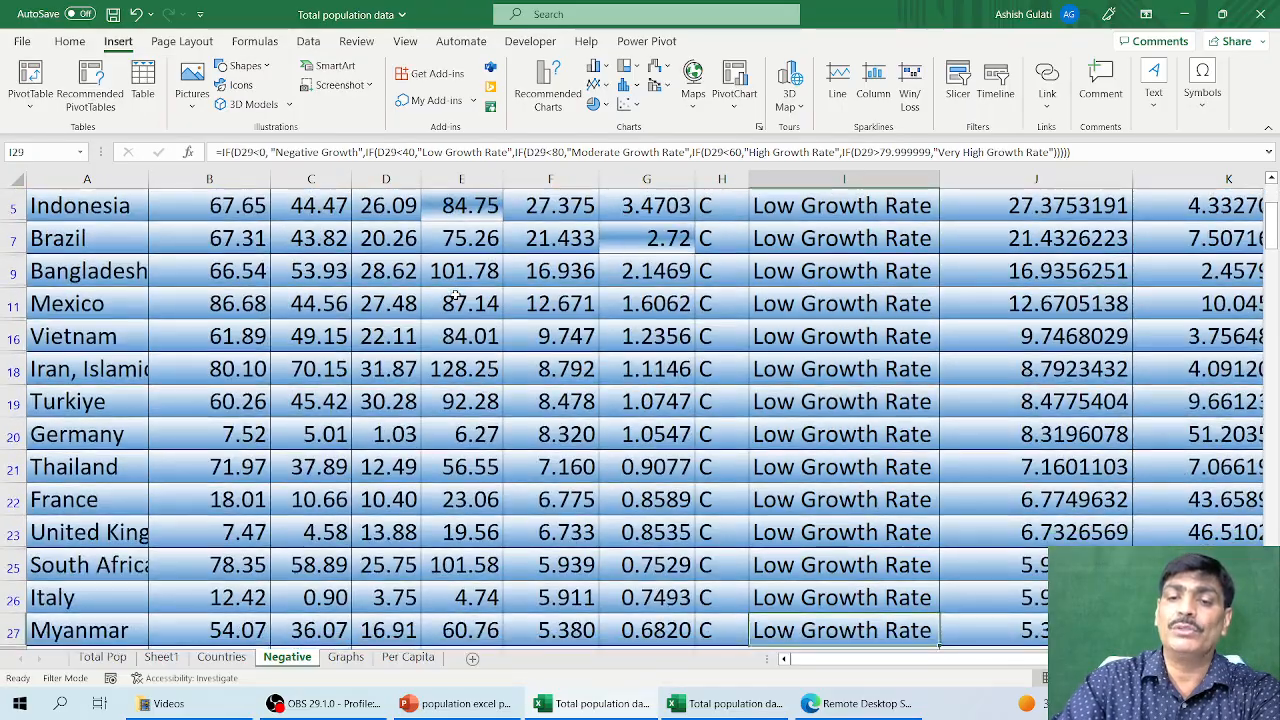
key(Down)
key(Down)
key(Down)
key(Down)
key(Down)
key(Down)
key(Down)
key(Down)
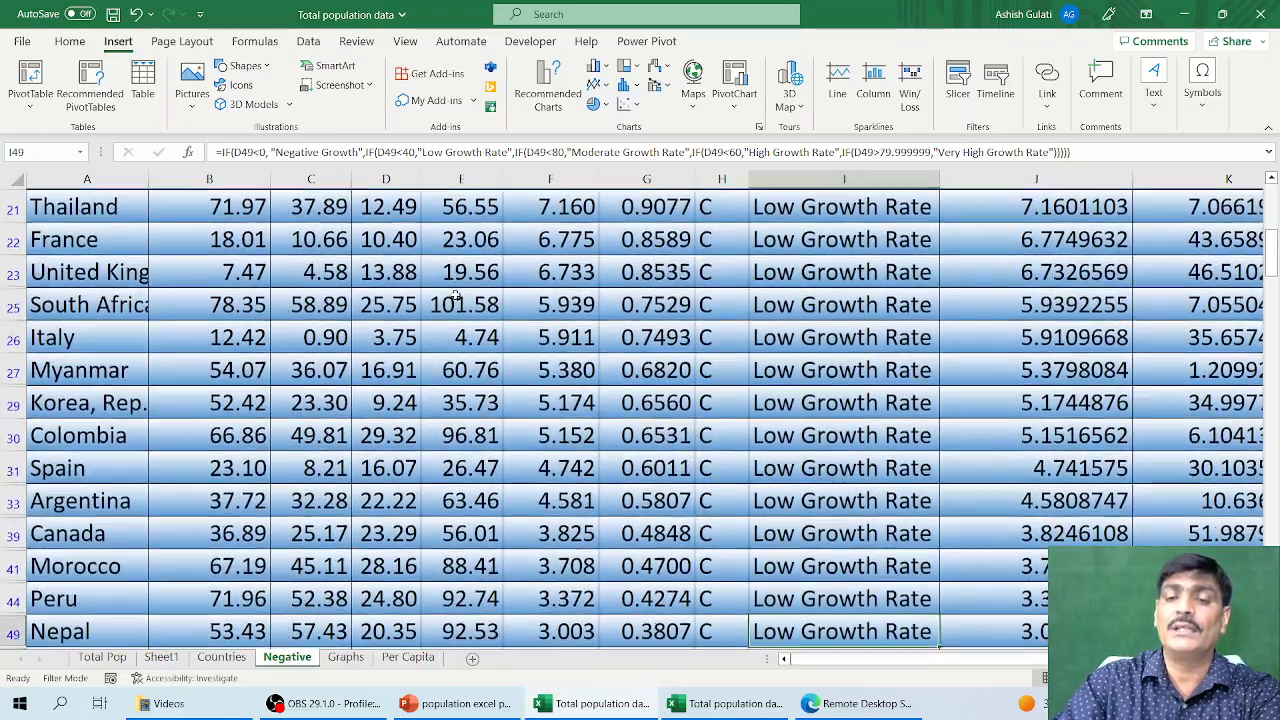
key(Down)
key(Down)
key(Down)
key(Down)
key(Down)
key(Down)
key(Down)
key(Down)
key(Down)
key(Down)
key(Down)
key(Down)
key(Down)
key(Down)
key(Down)
key(Down)
key(Down)
key(Down)
key(Down)
key(Down)
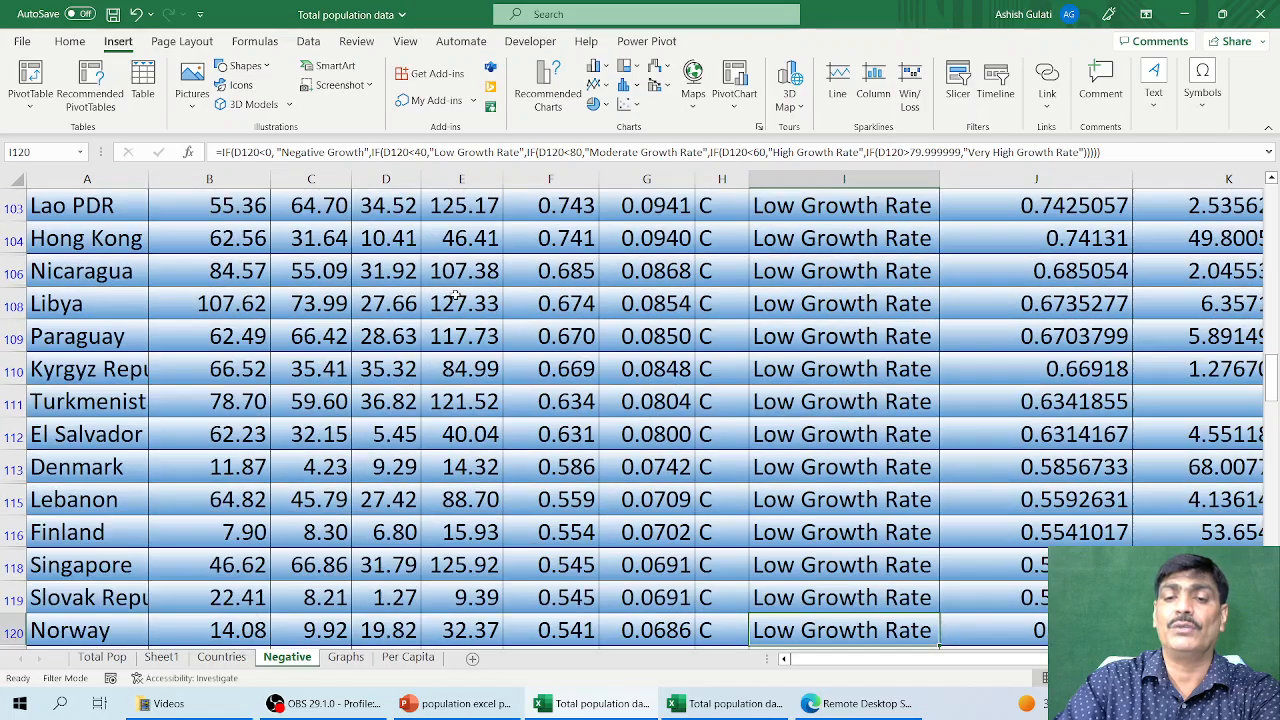
key(Down)
key(Down)
key(Down)
key(Down)
key(Down)
key(Down)
key(Down)
key(Down)
key(Down)
key(Down)
key(Down)
key(Down)
key(Down)
key(Down)
key(Down)
key(Down)
key(Down)
key(Down)
key(Down)
key(Down)
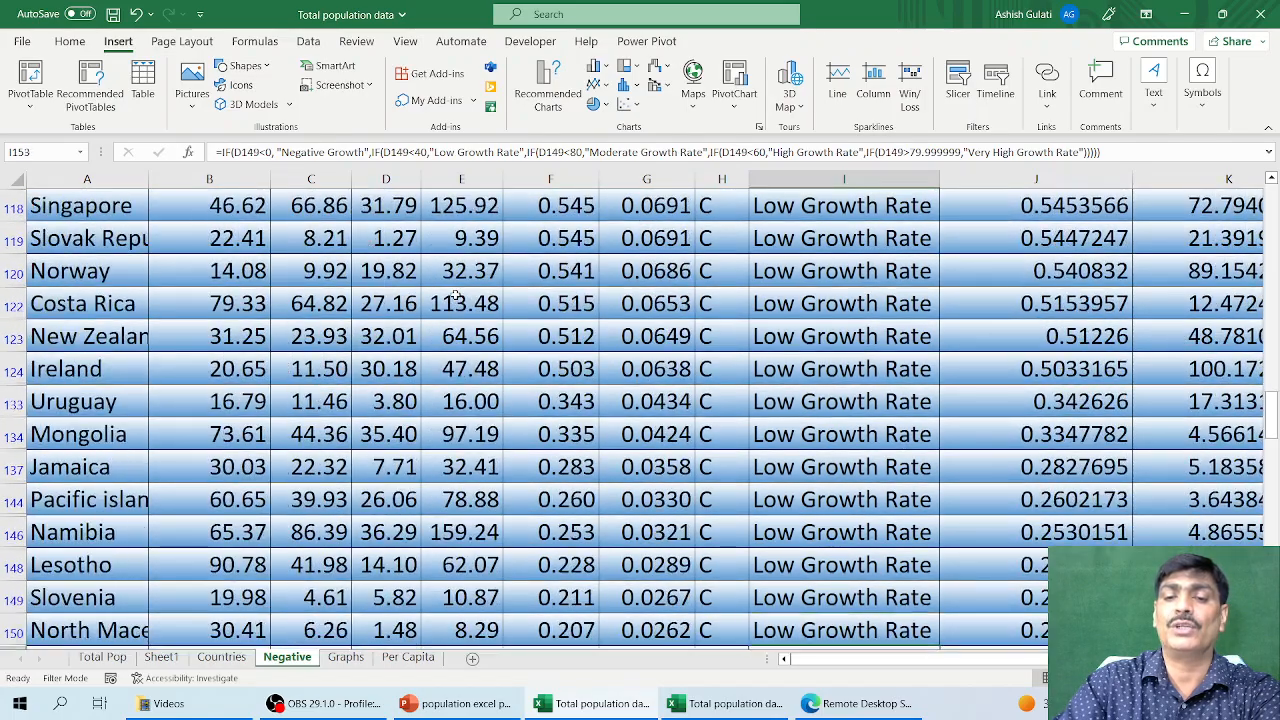
key(Down)
key(Down)
key(Down)
key(Down)
key(Down)
key(Down)
key(Down)
key(Down)
key(Down)
key(Down)
key(Down)
key(Down)
key(Down)
key(Down)
key(Down)
key(Down)
key(Down)
key(Down)
key(Down)
key(Down)
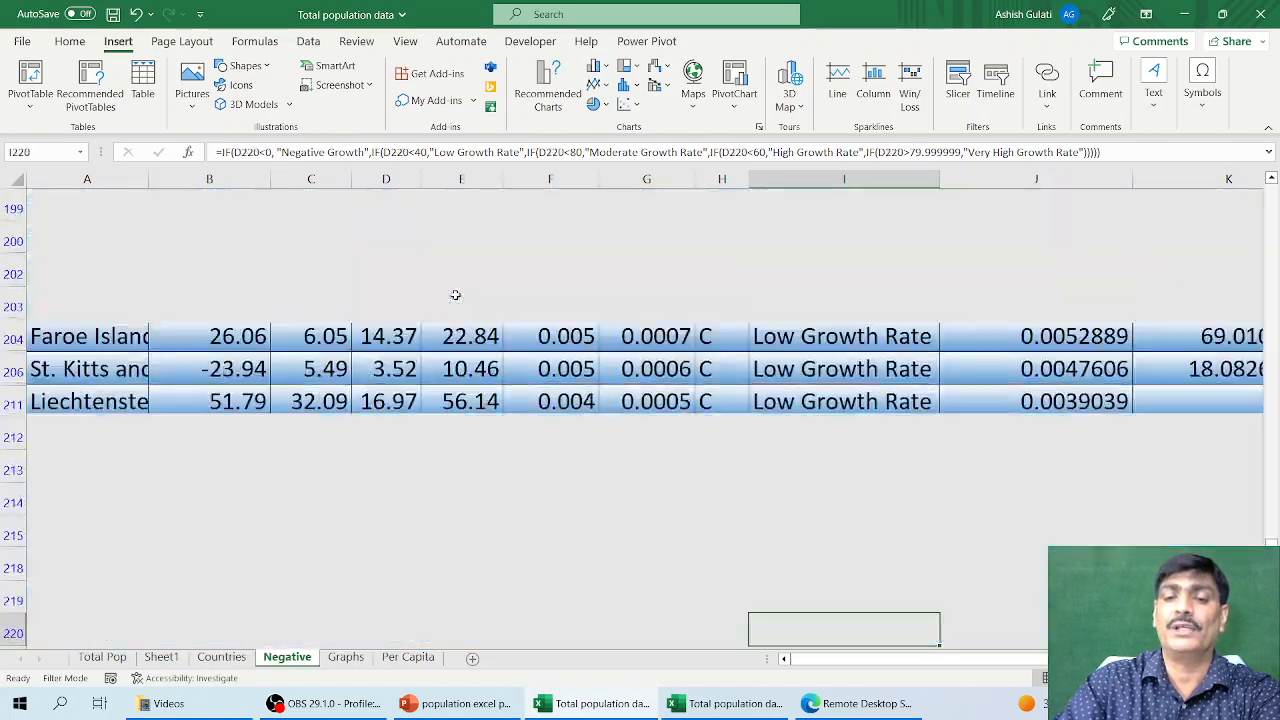
key(Up)
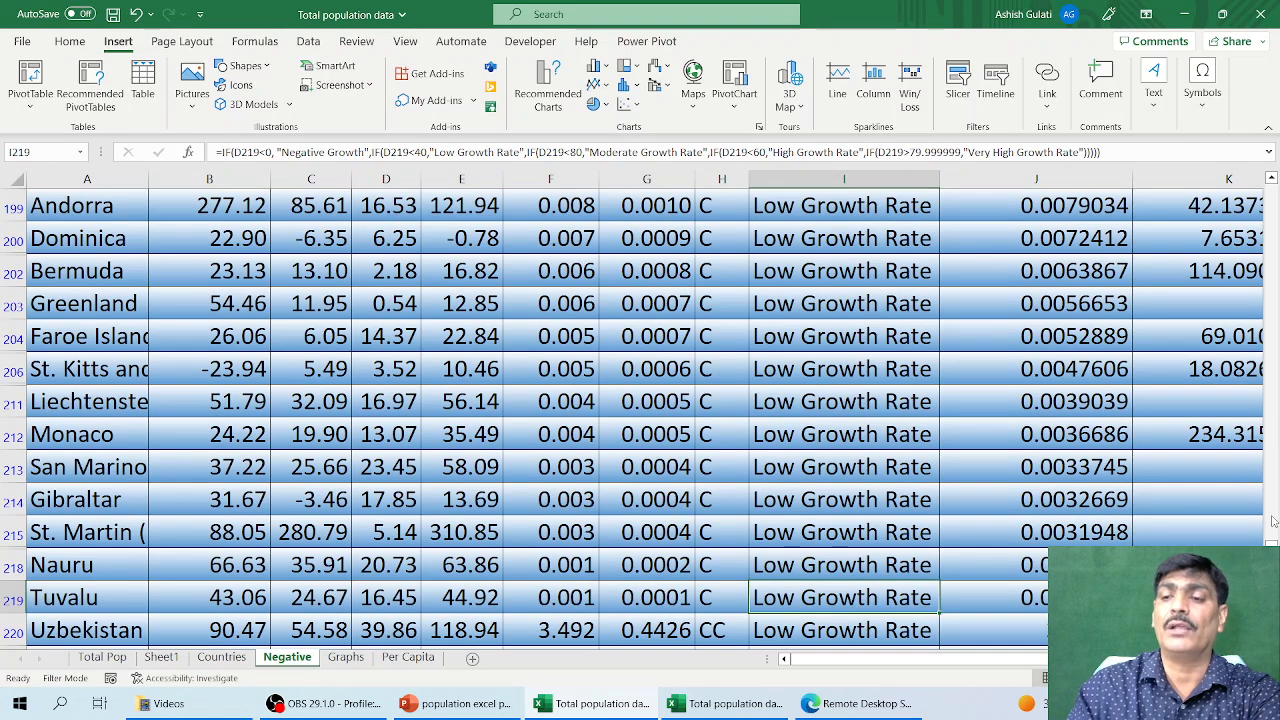
scroll(922, 283, up, 20)
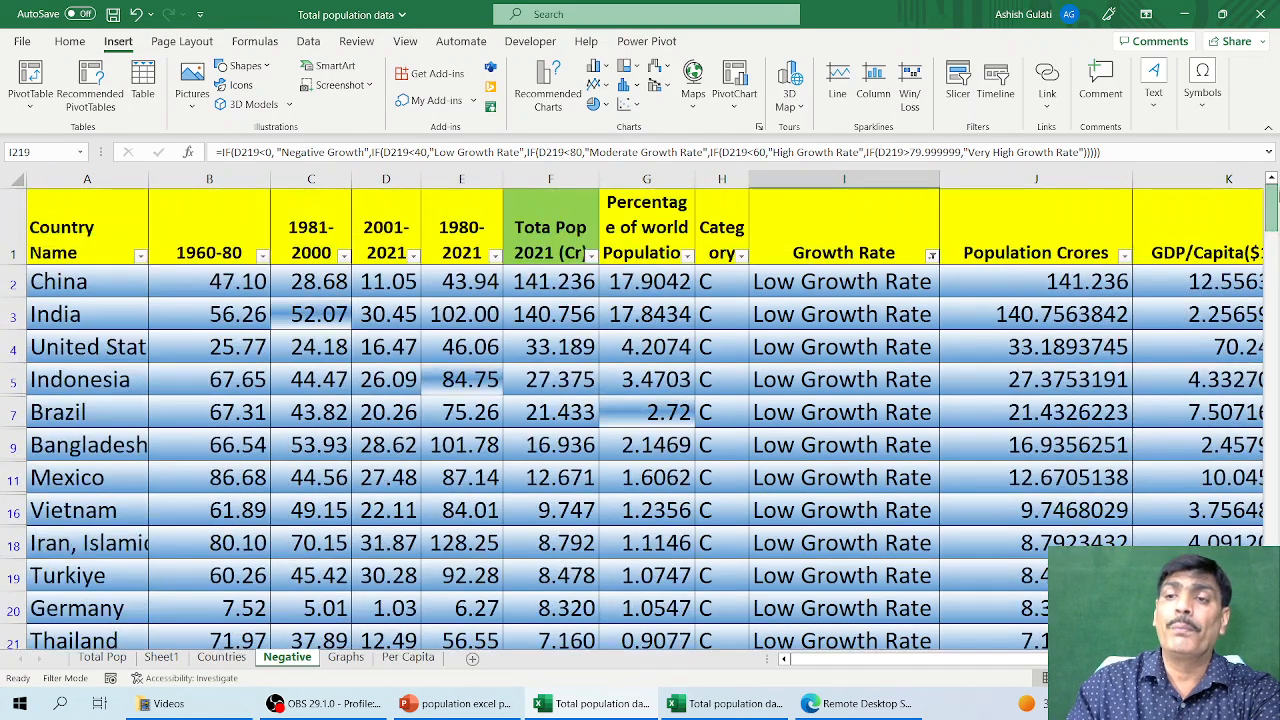
Step: Show all categories again in the Growth Rate column's filter
click(931, 256)
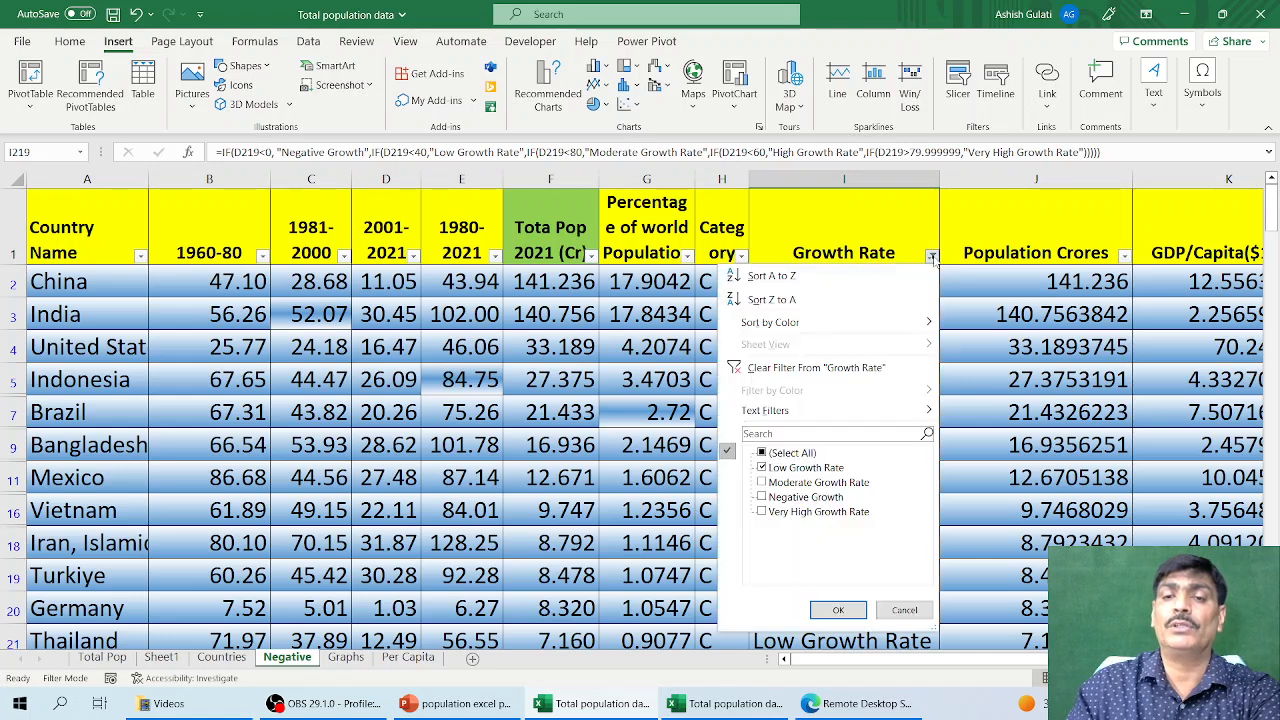
click(768, 455)
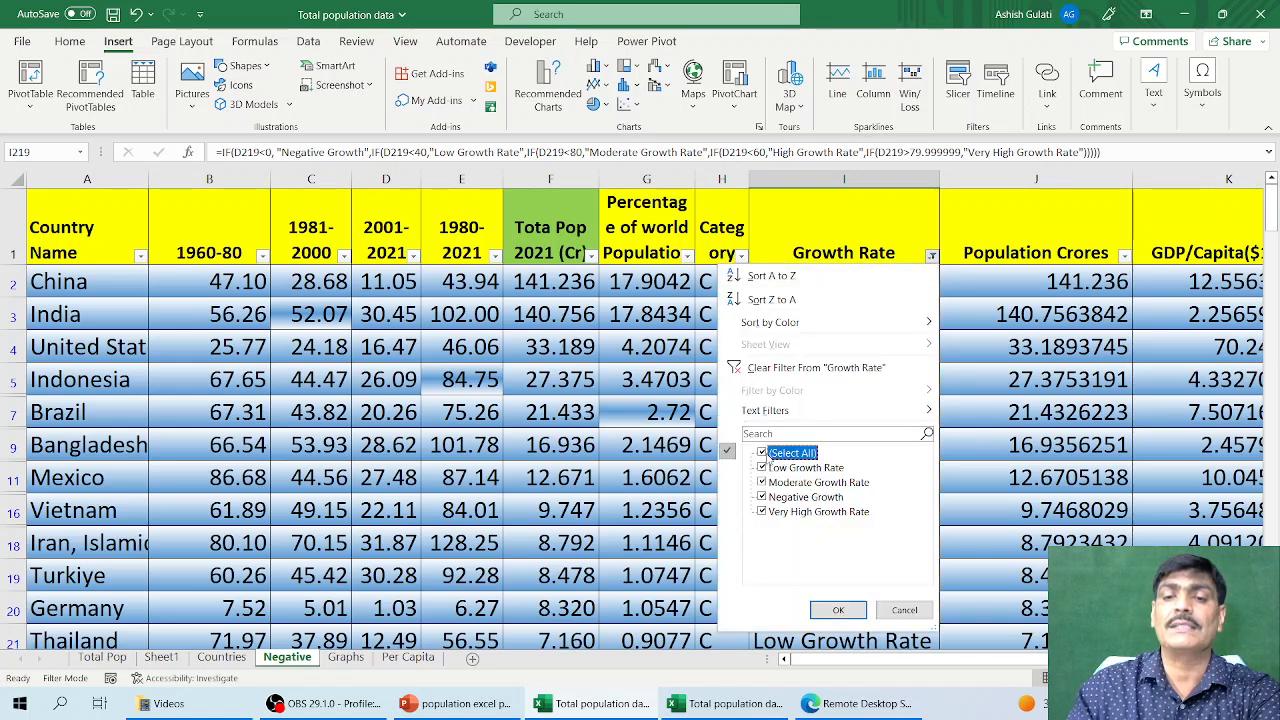
click(860, 604)
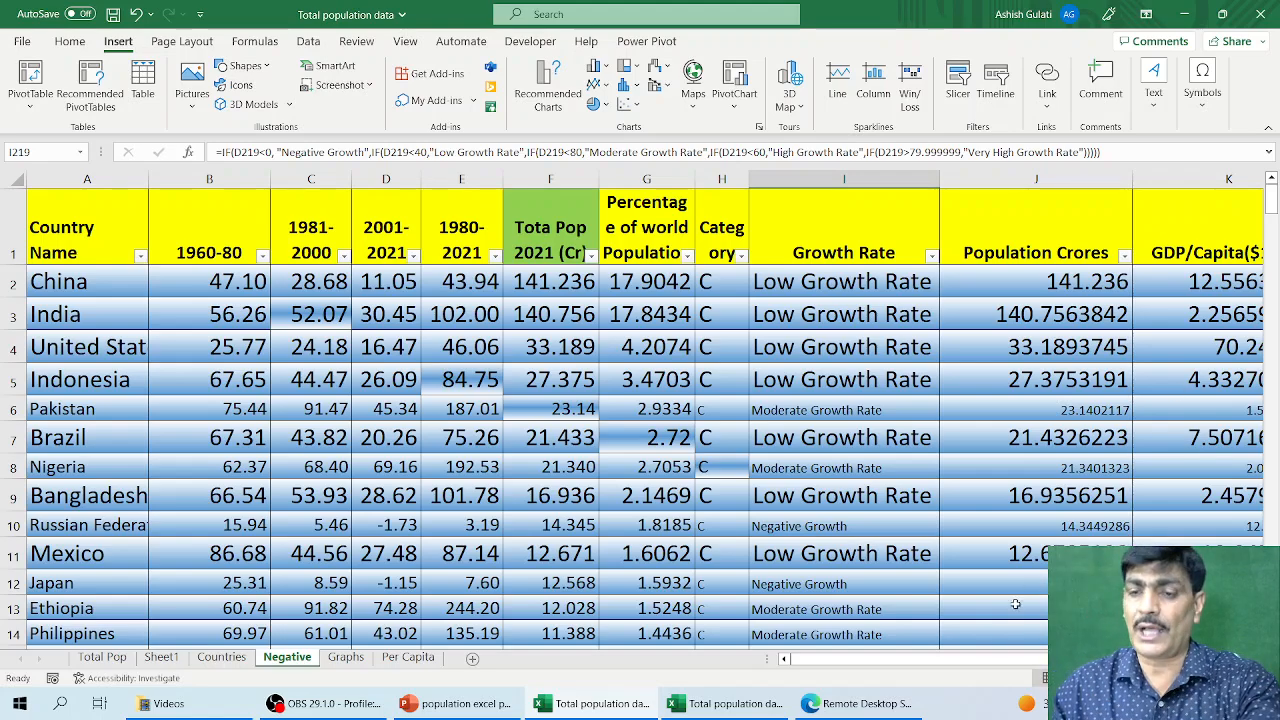
Step: Examine the Population Crores, GDP/Capita($1000), GDP/Capita($) and Income Grade columns
drag(1027, 665, 1052, 665)
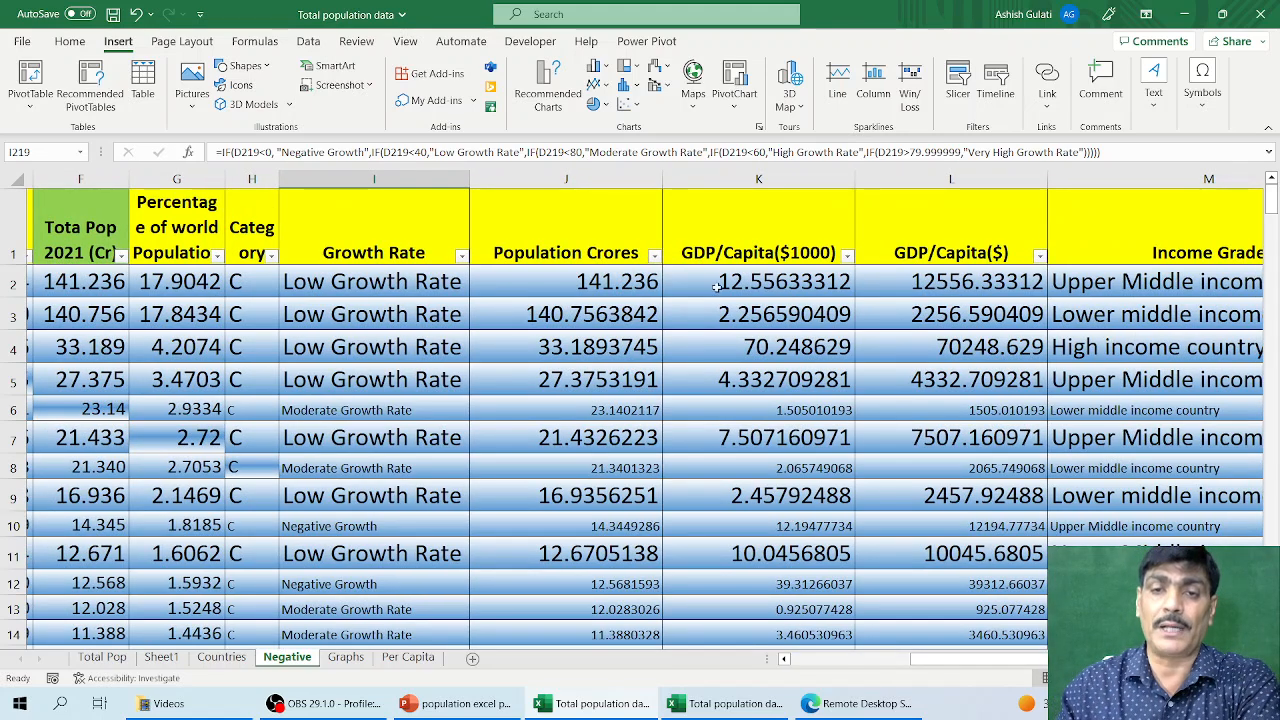
drag(604, 178, 730, 212)
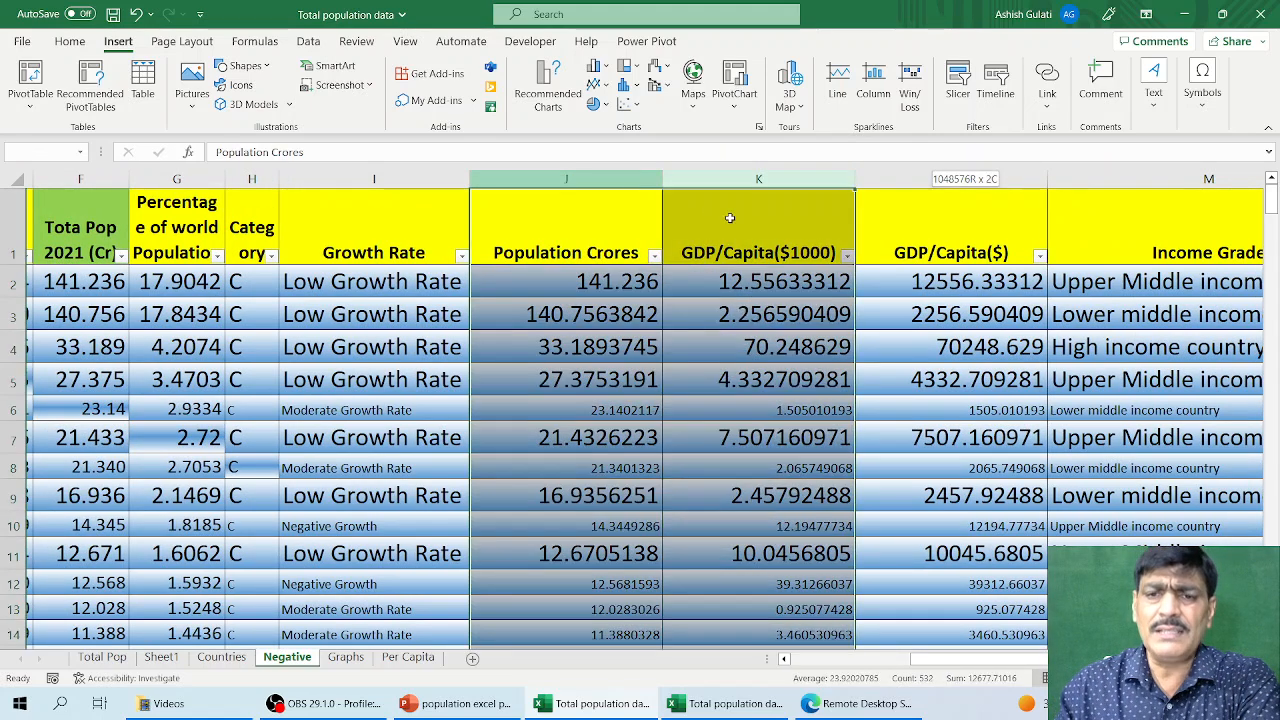
click(766, 180)
click(780, 213)
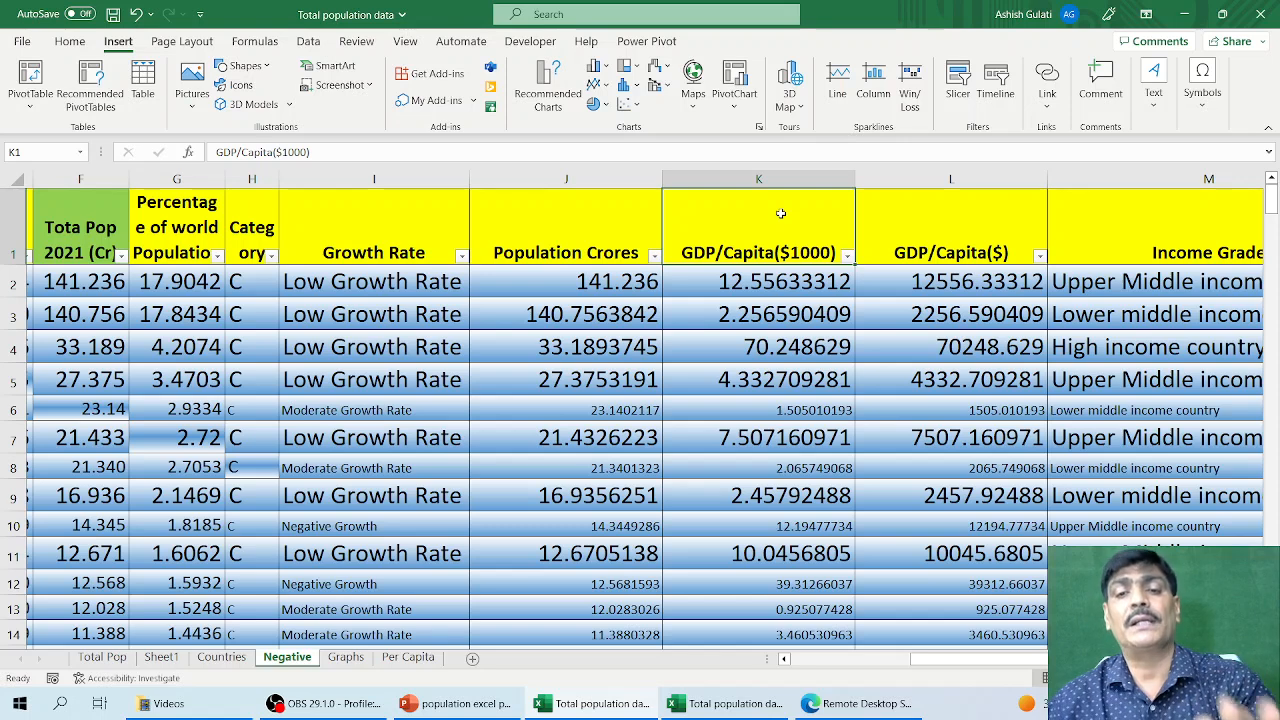
click(757, 290)
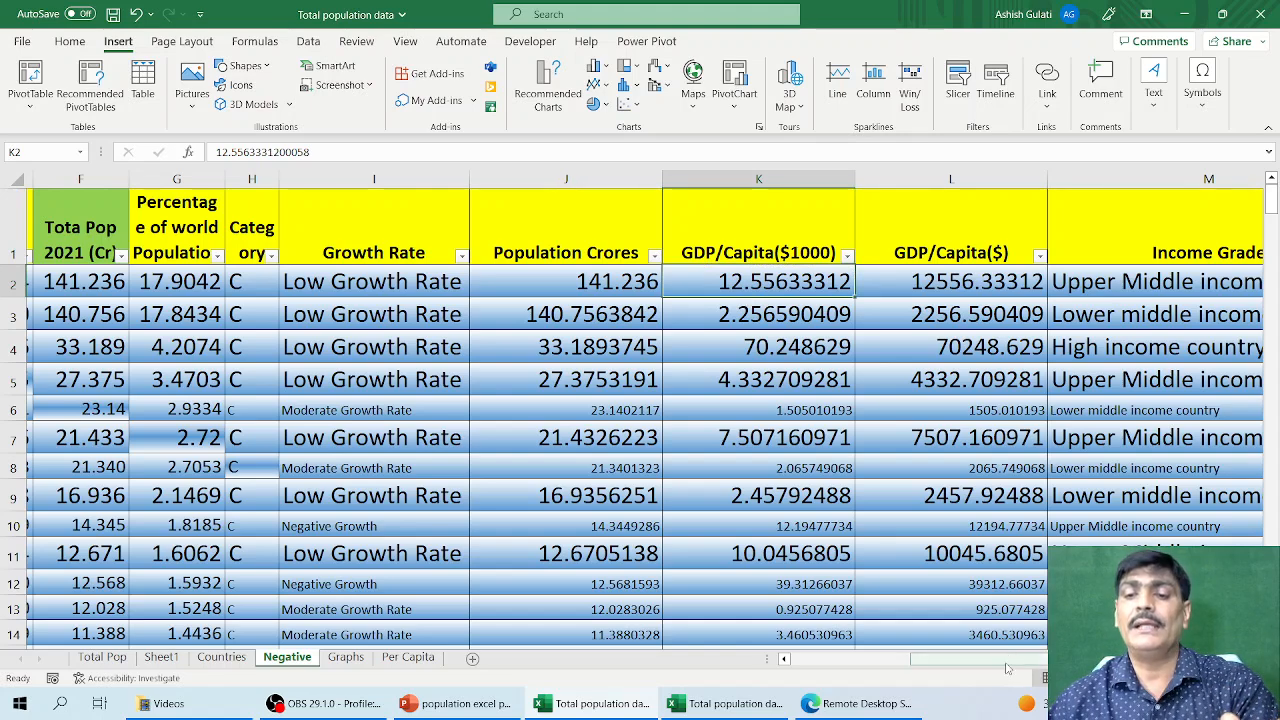
drag(1007, 668, 957, 688)
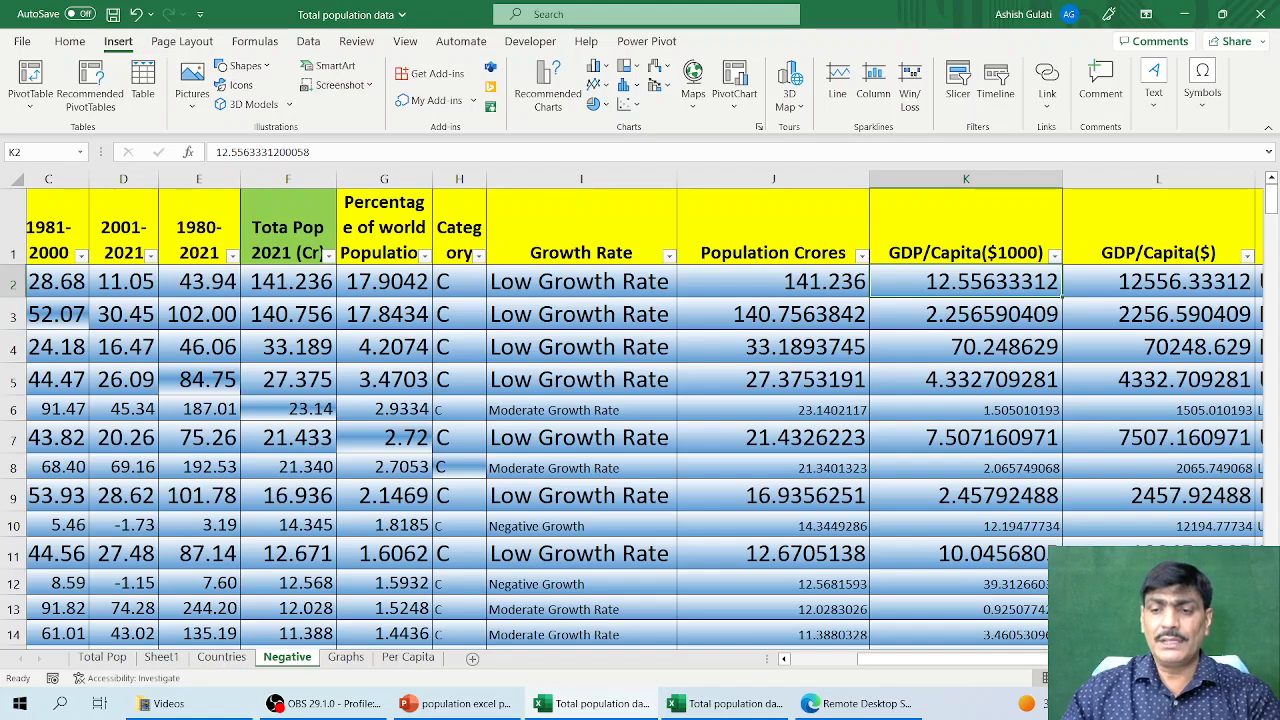
scroll(644, 418, right, 5)
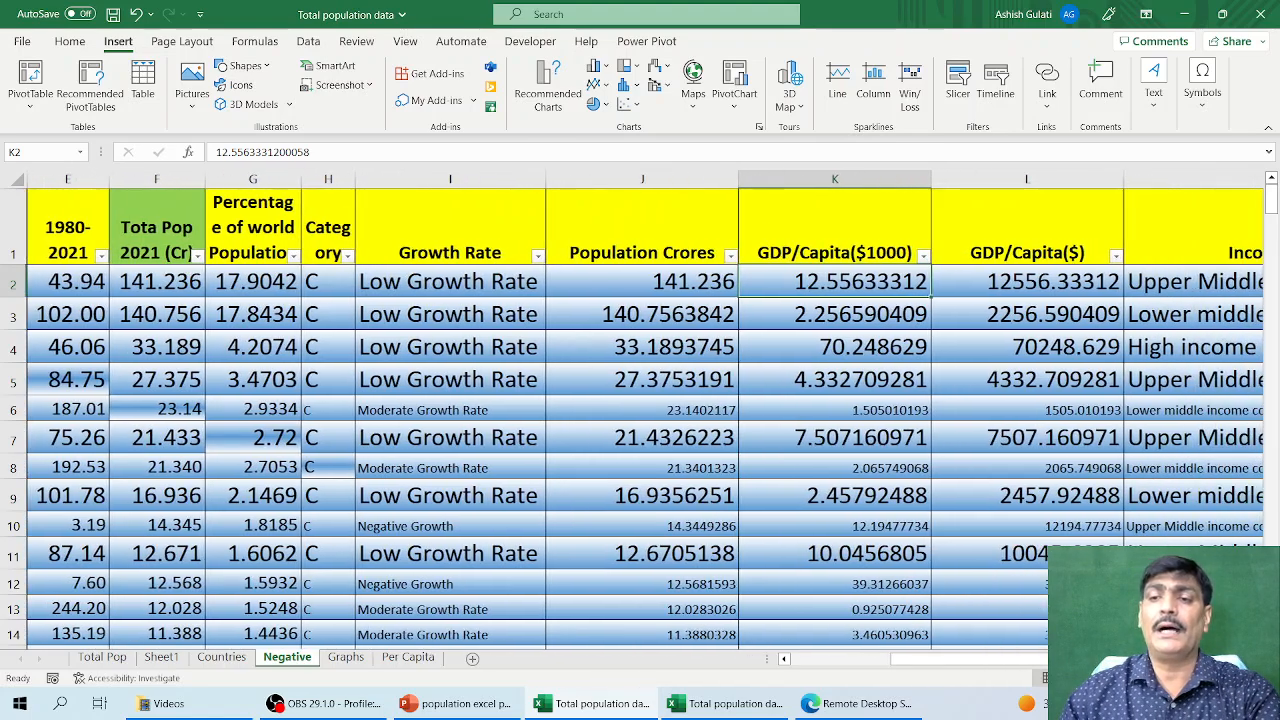
scroll(644, 418, right, 1)
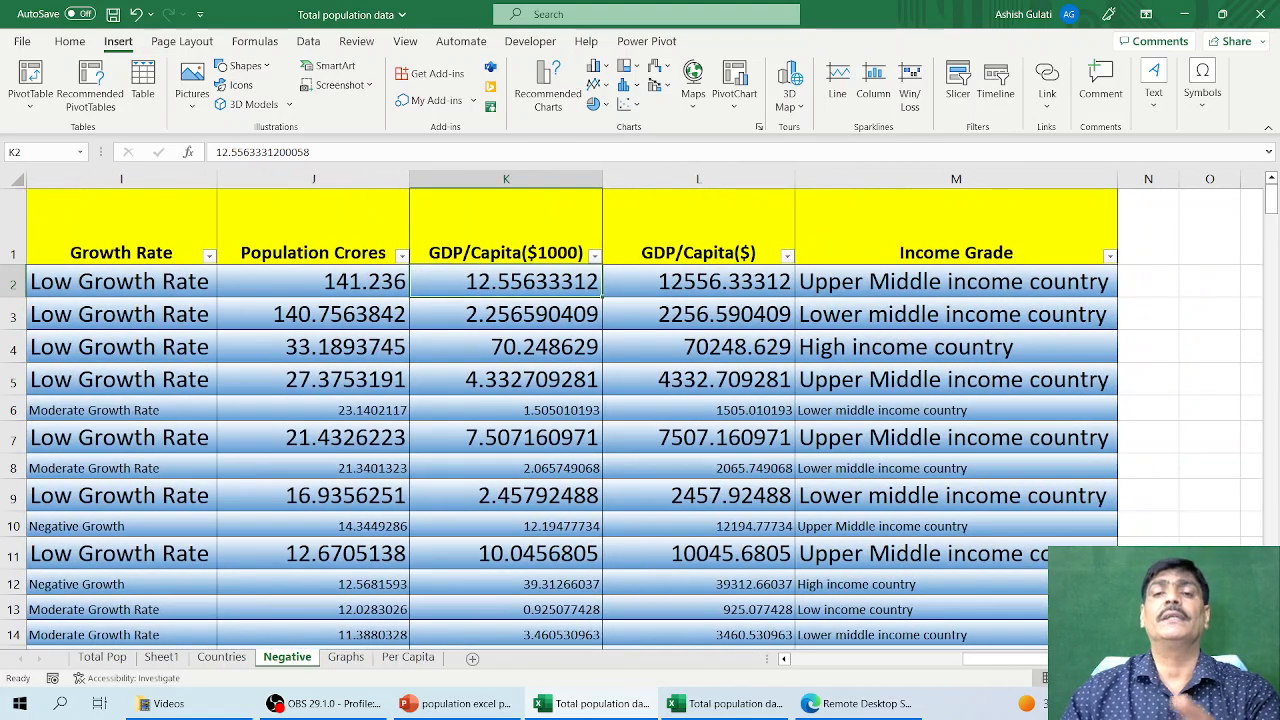
click(1008, 254)
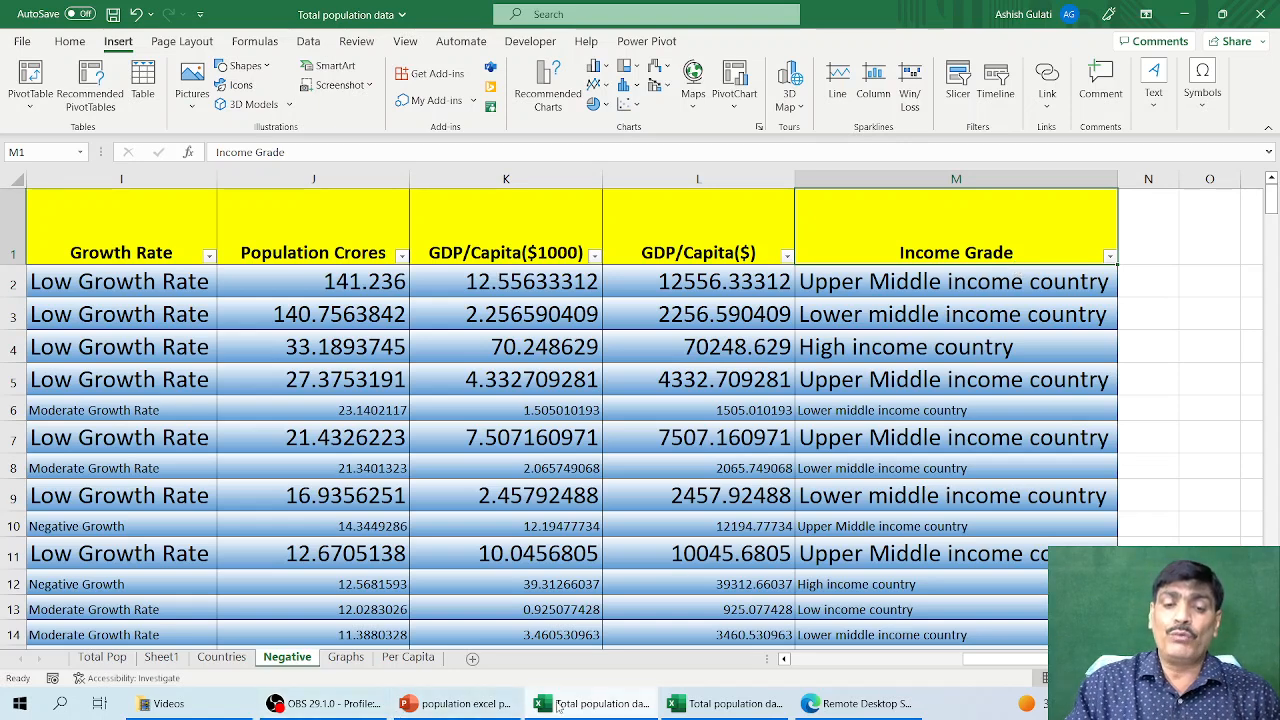
Step: Switch to the population presentation in PowerPoint and start the slide show from slide 9, the population growth on economy basis chart
mouse_move(474, 709)
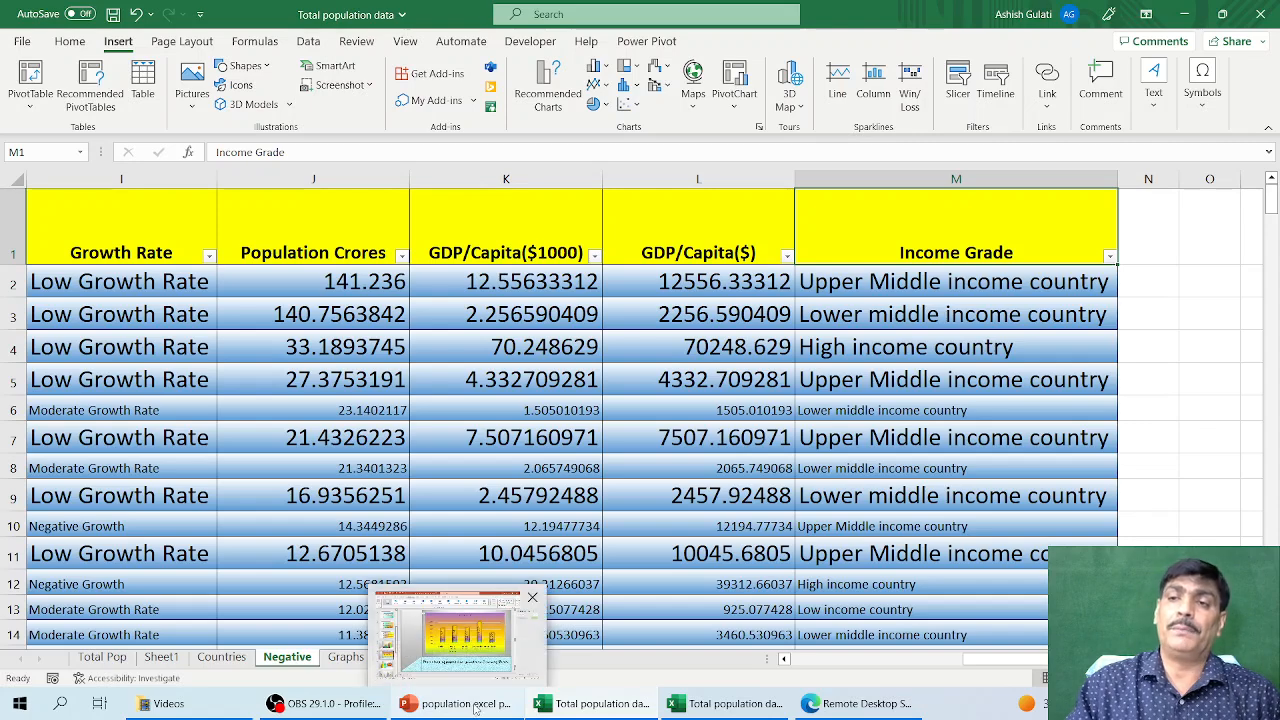
click(1185, 13)
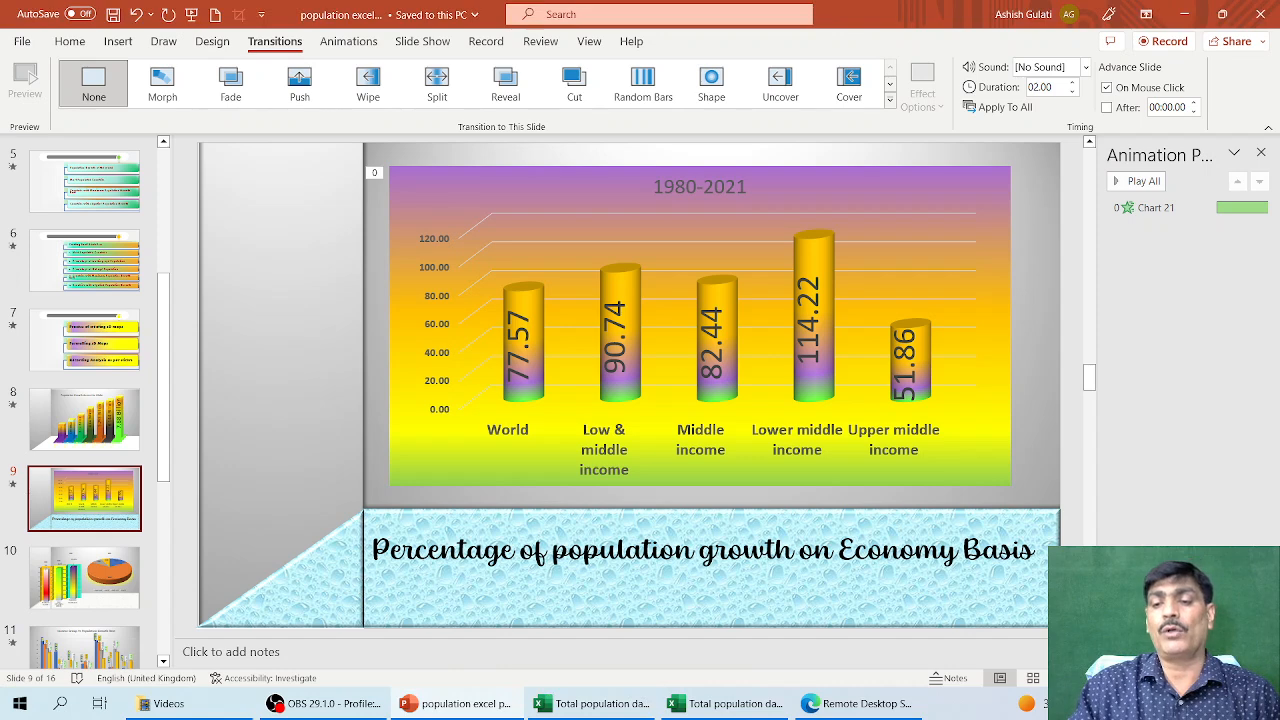
key(shift+F5)
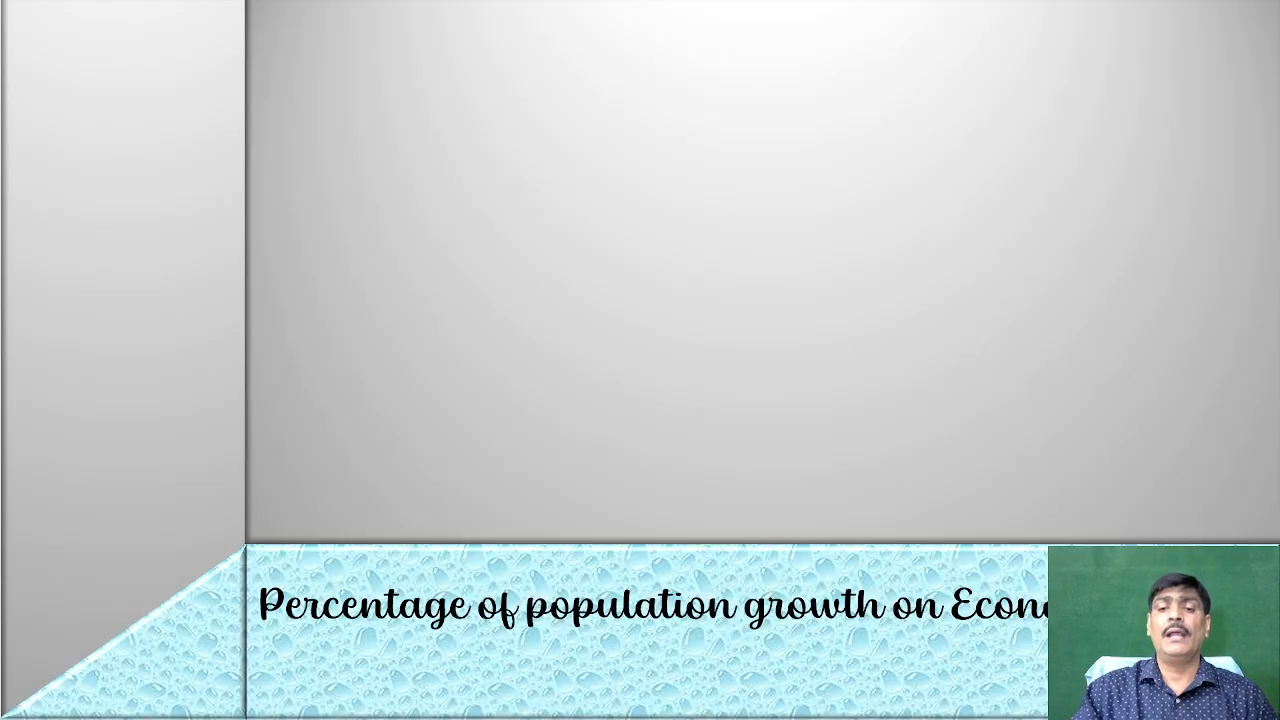